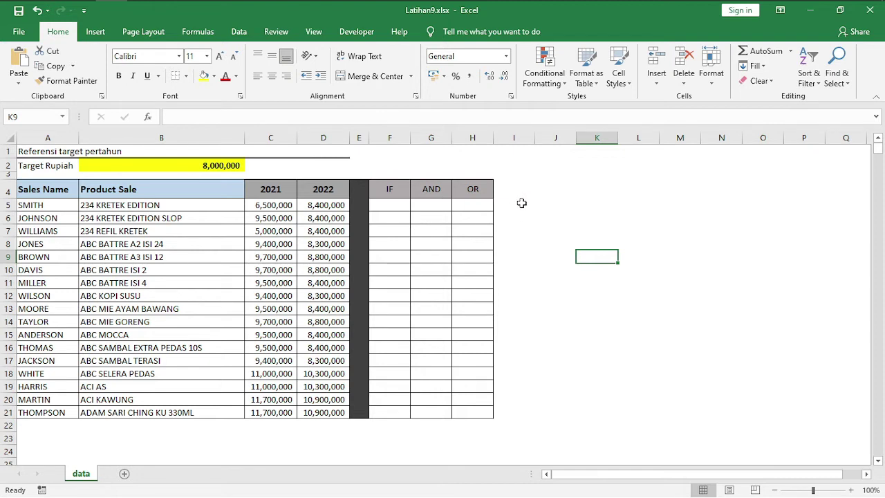
- Begin a formula-based conditional formatting rule, then cancel it
{"action": "left_click", "coordinate": [554, 83]}
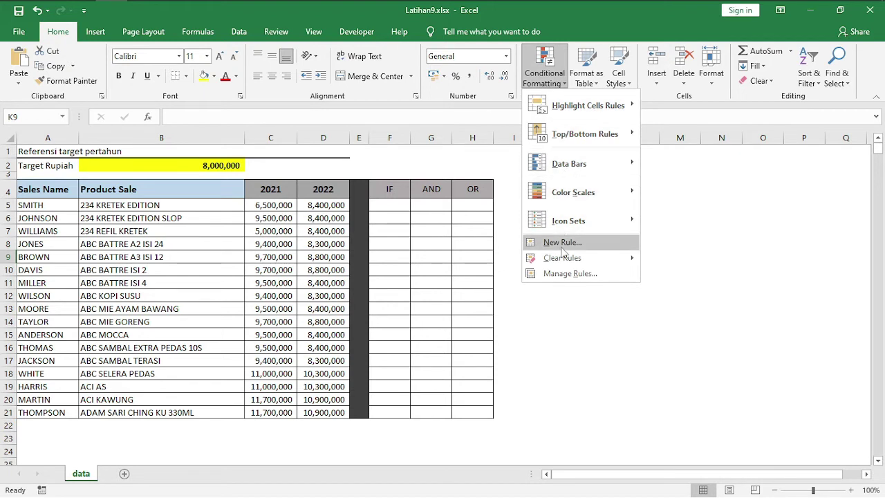
{"action": "left_click", "coordinate": [546, 242]}
{"action": "left_click_drag", "start_coordinate": [498, 111], "coordinate": [557, 128]}
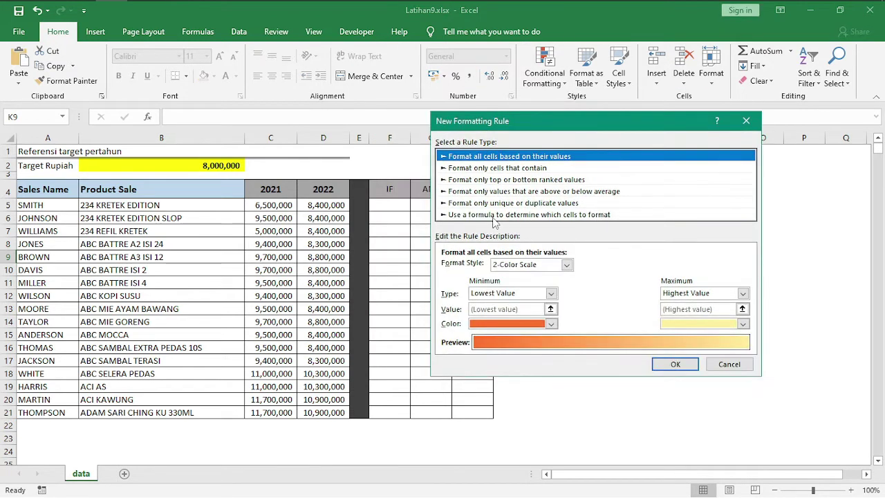
{"action": "left_click", "coordinate": [494, 214]}
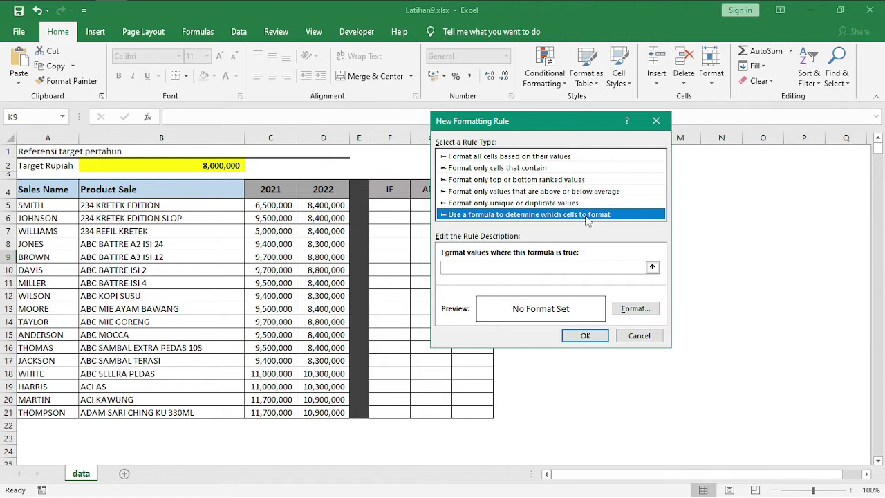
{"action": "left_click", "coordinate": [520, 267]}
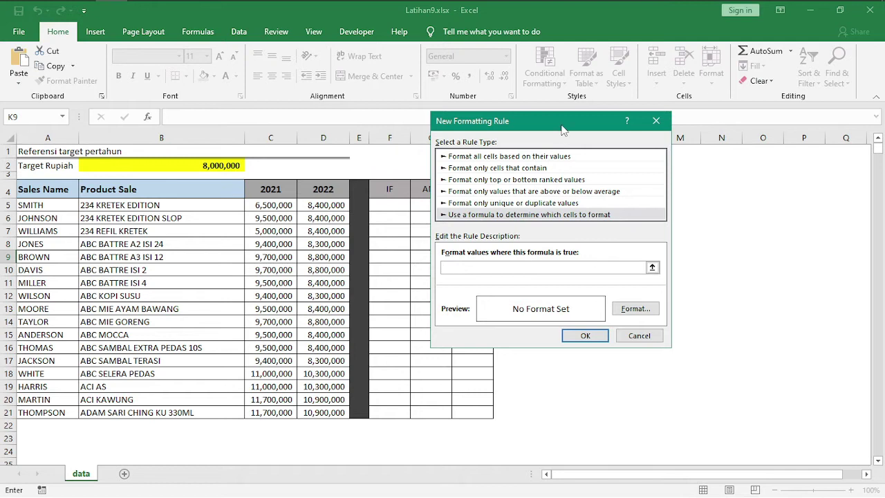
{"action": "left_click_drag", "start_coordinate": [563, 128], "coordinate": [577, 151]}
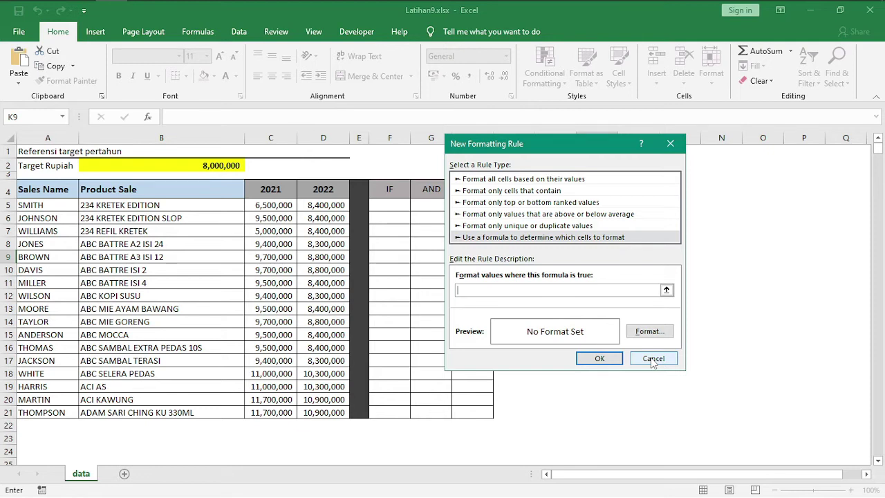
{"action": "left_click", "coordinate": [653, 358]}
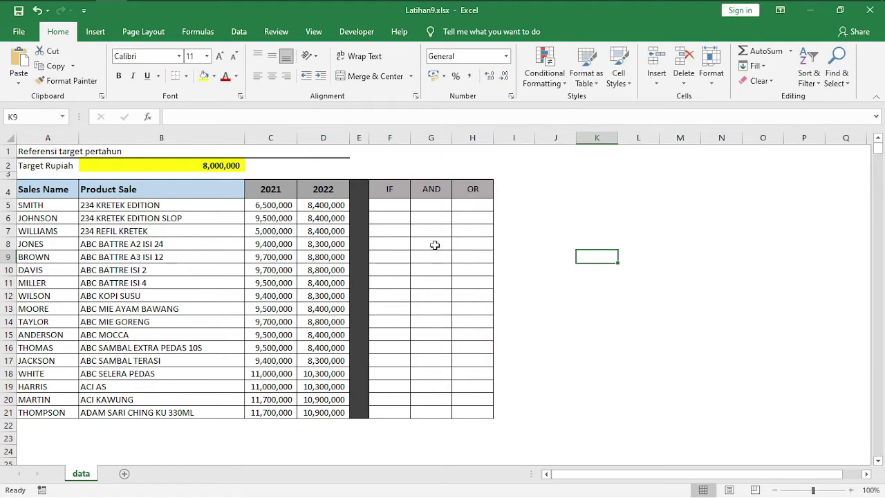
- Point out the IF, AND and OR headers and select F5
{"action": "left_click", "coordinate": [397, 208]}
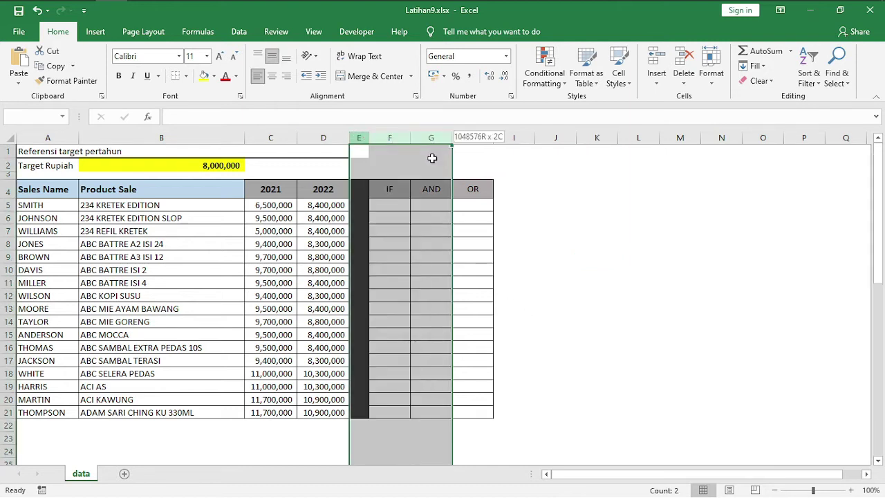
{"action": "left_click_drag", "start_coordinate": [357, 136], "coordinate": [490, 192]}
{"action": "left_click", "coordinate": [595, 218]}
{"action": "left_click_drag", "start_coordinate": [364, 137], "coordinate": [512, 137]}
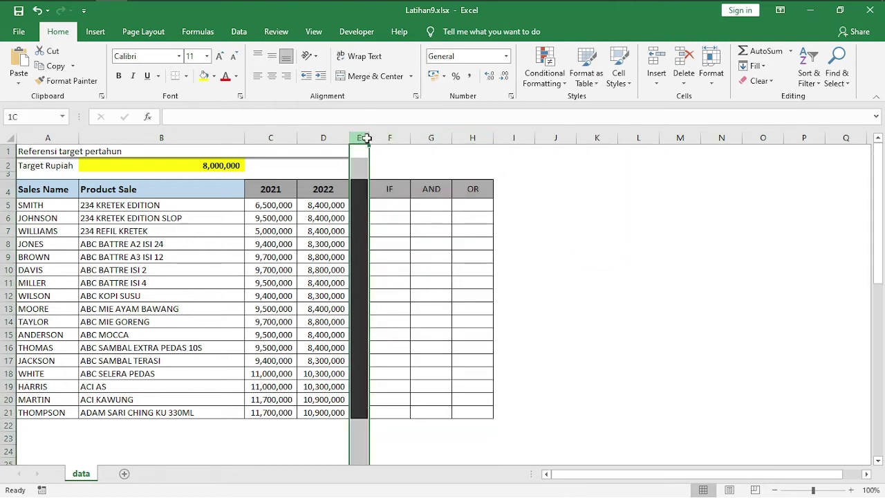
{"action": "left_click", "coordinate": [573, 243]}
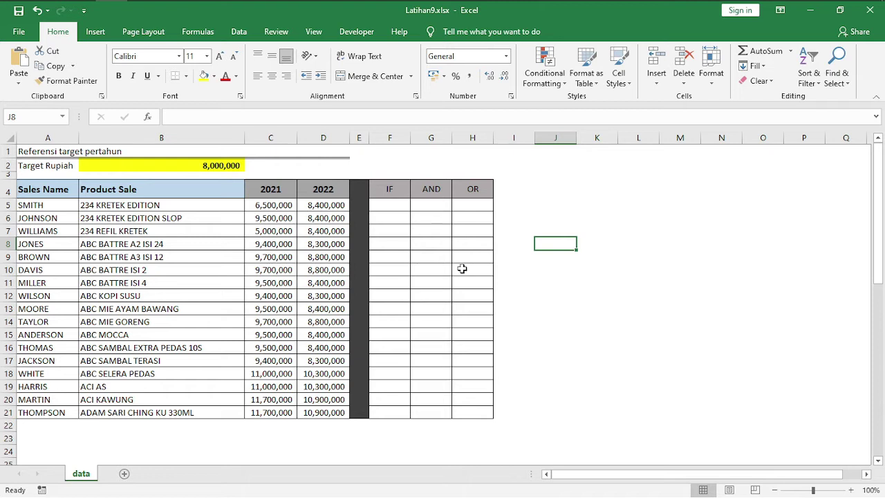
{"action": "left_click", "coordinate": [391, 191]}
{"action": "left_click", "coordinate": [423, 193]}
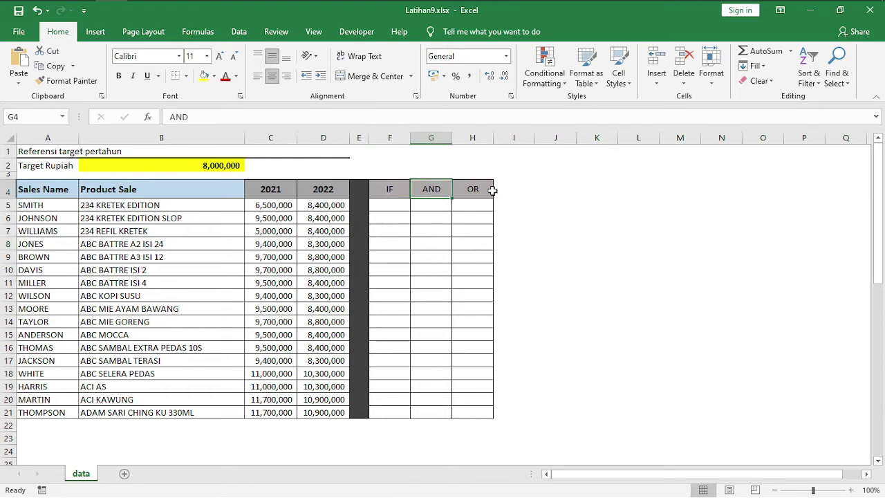
{"action": "left_click", "coordinate": [495, 189]}
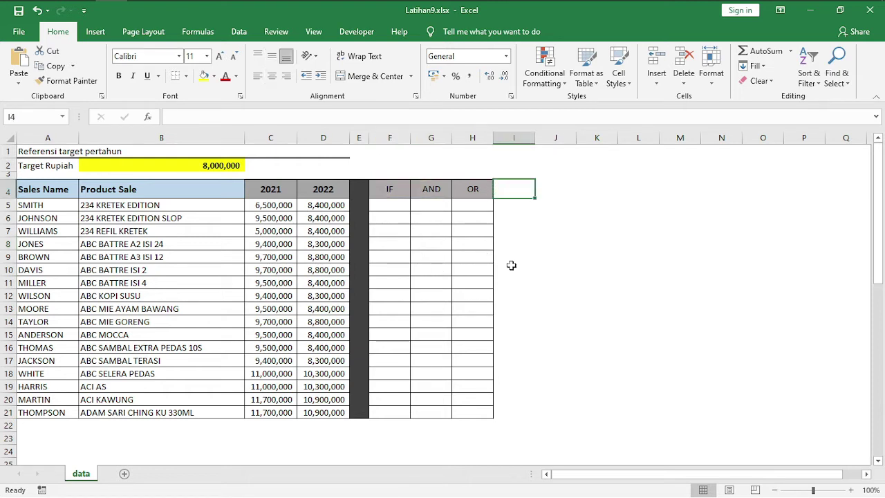
{"action": "left_click", "coordinate": [397, 206]}
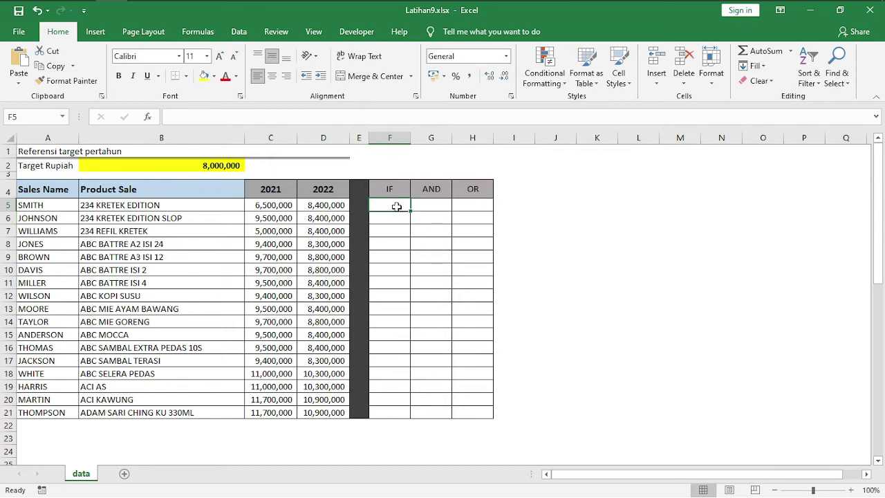
- Enter =C5>=$B$2 in F5, which returns FALSE
{"action": "type", "text": "="}
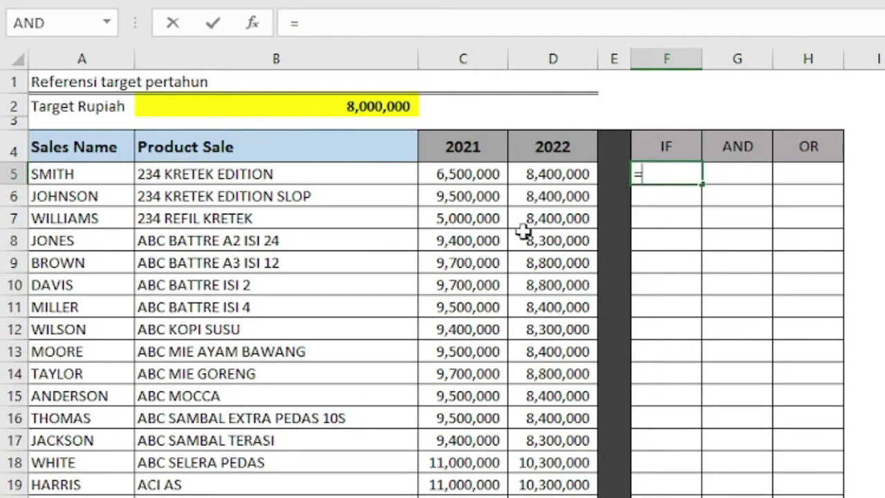
{"action": "left_click", "coordinate": [476, 176]}
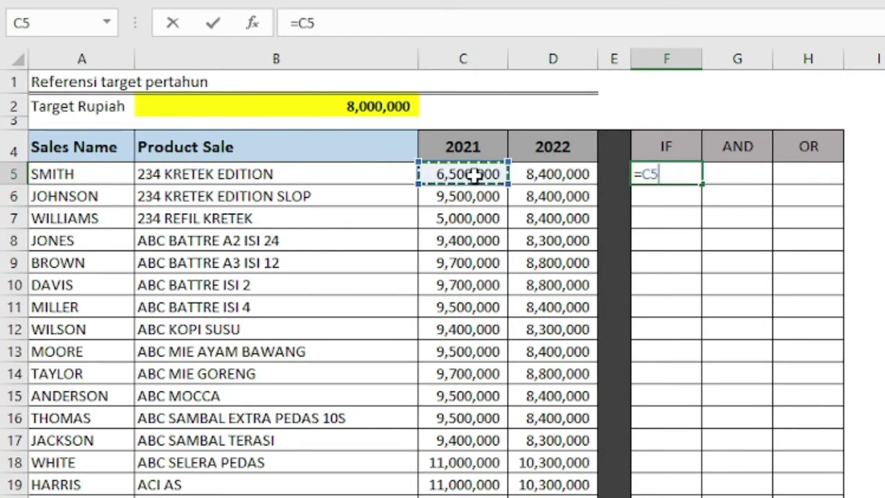
{"action": "type", "text": ">"}
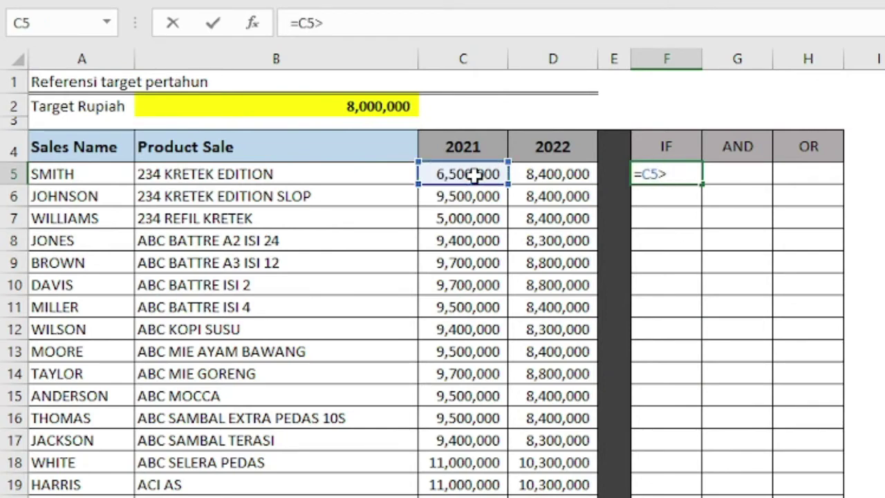
{"action": "type", "text": "="}
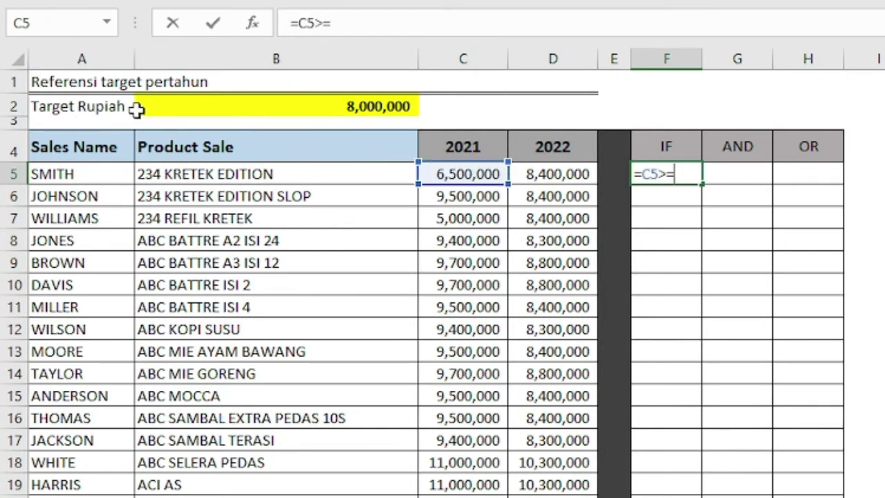
{"action": "left_click", "coordinate": [256, 110]}
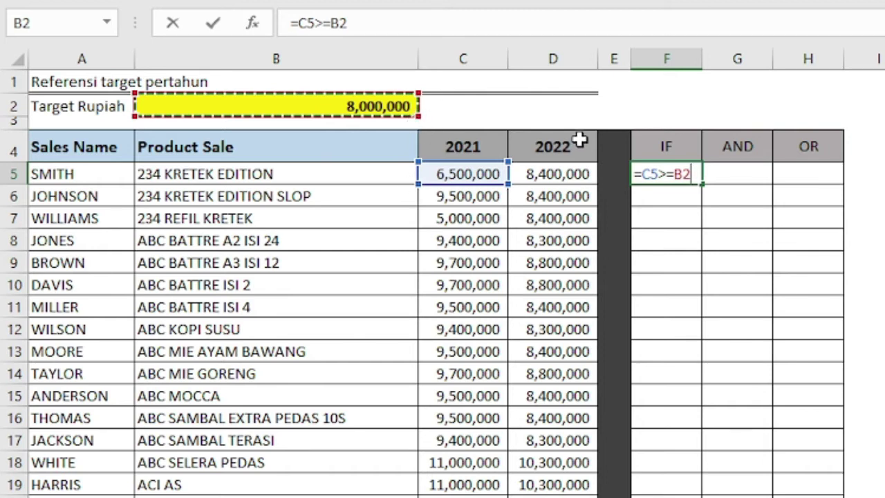
{"action": "key", "text": "F4"}
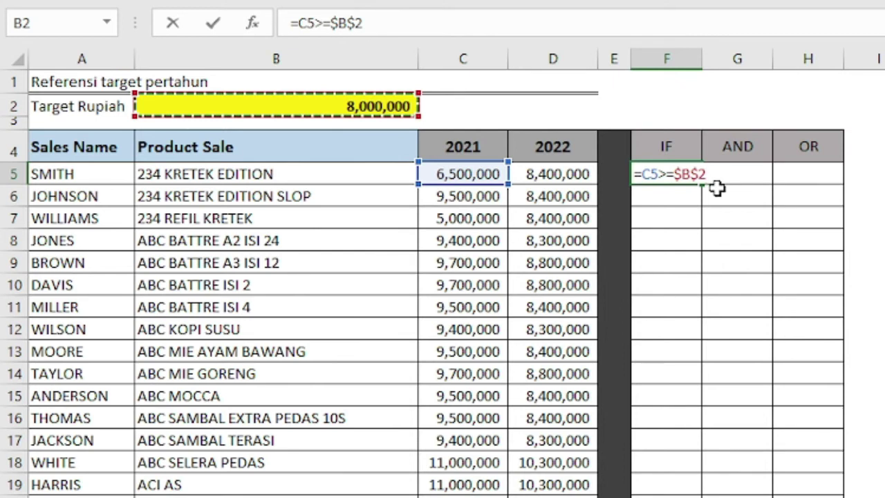
{"action": "key", "text": "Return"}
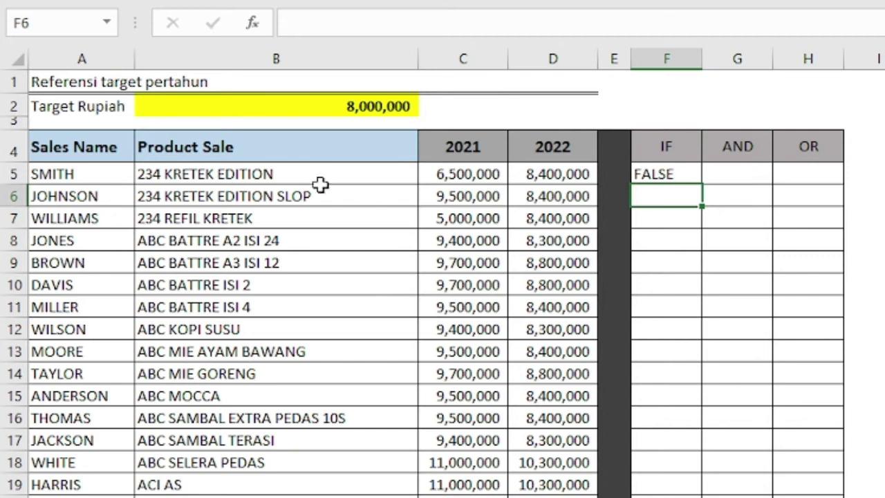
- Recheck the referenced cells C5 and B2, then select G5
{"action": "left_click", "coordinate": [474, 178]}
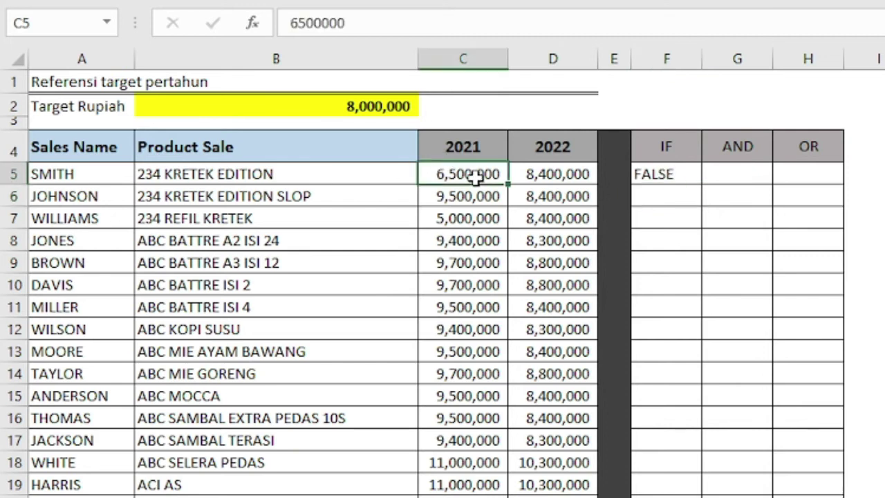
{"action": "left_click", "coordinate": [343, 109]}
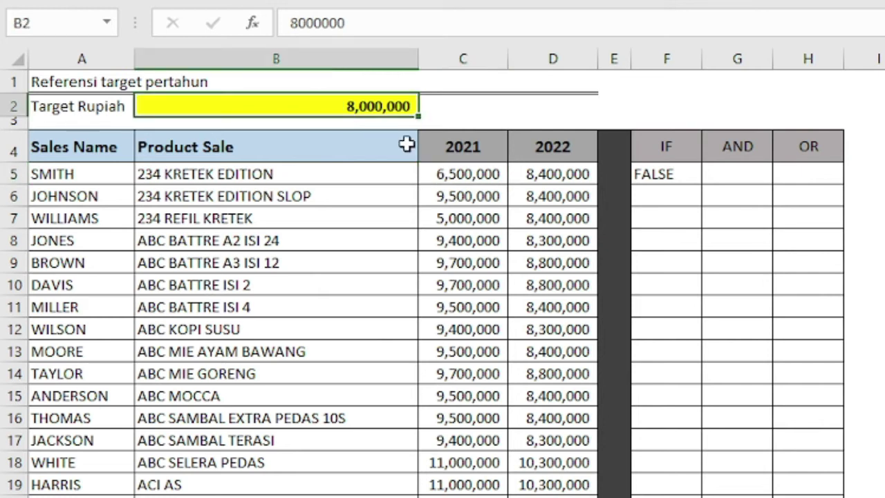
{"action": "left_click", "coordinate": [742, 172]}
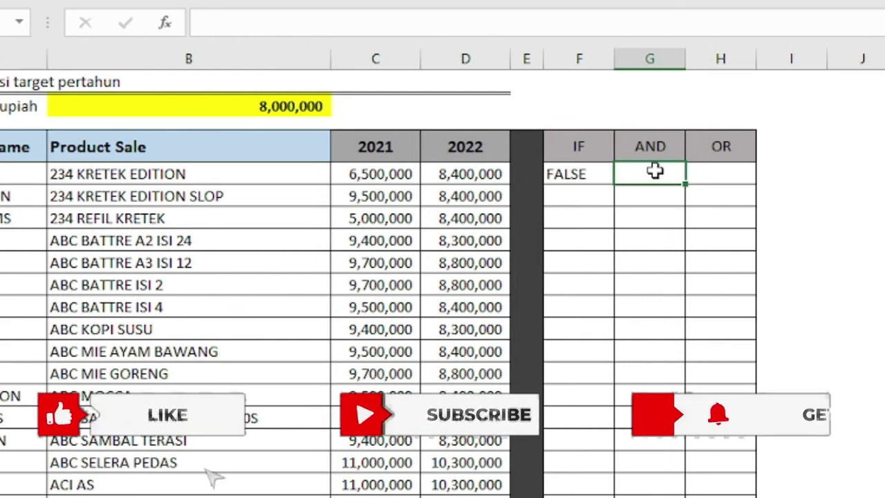
- Start G5's AND formula with the first test C5>=$B$2
{"action": "type", "text": "=an"}
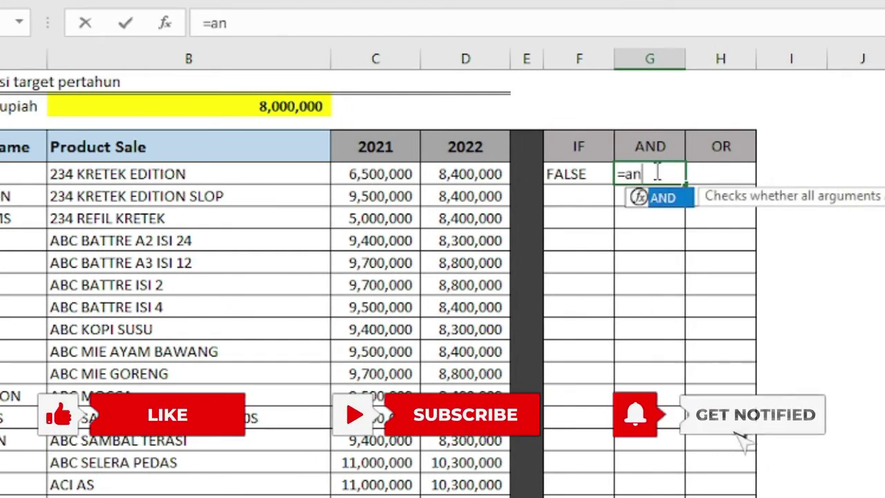
{"action": "type", "text": "d"}
{"action": "key", "text": "Tab"}
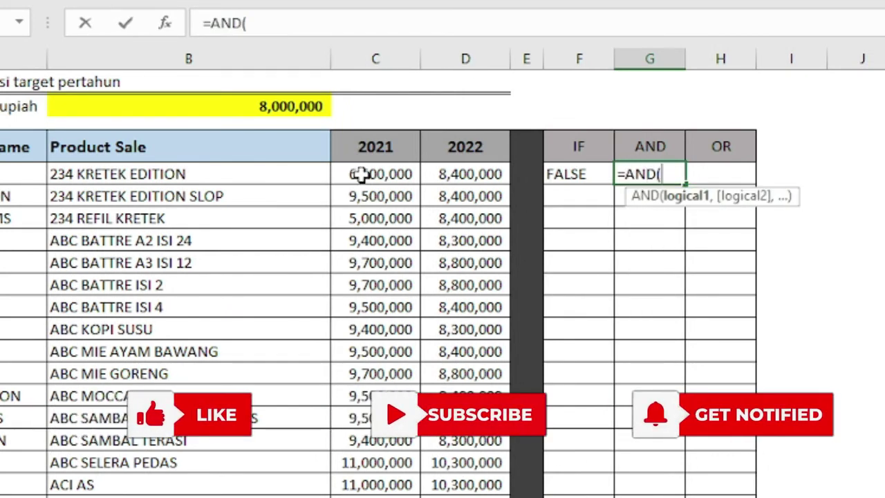
{"action": "left_click", "coordinate": [367, 179]}
{"action": "type", "text": ">"}
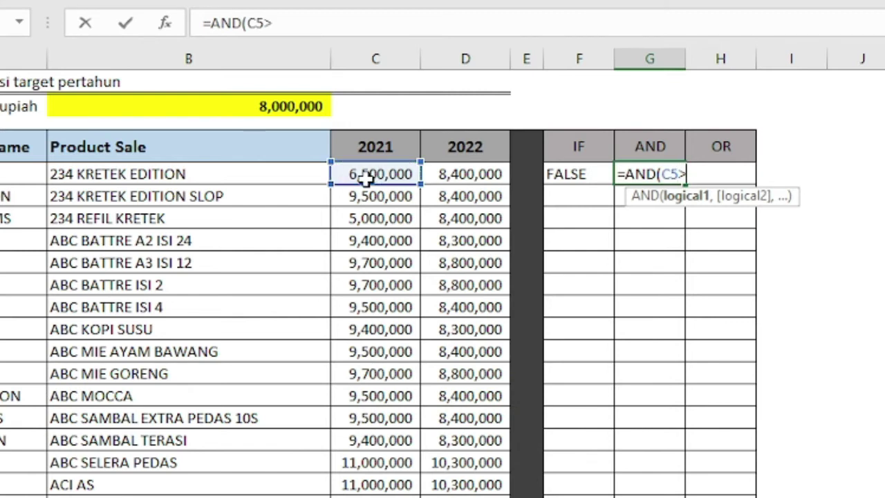
{"action": "left_click", "coordinate": [280, 110]}
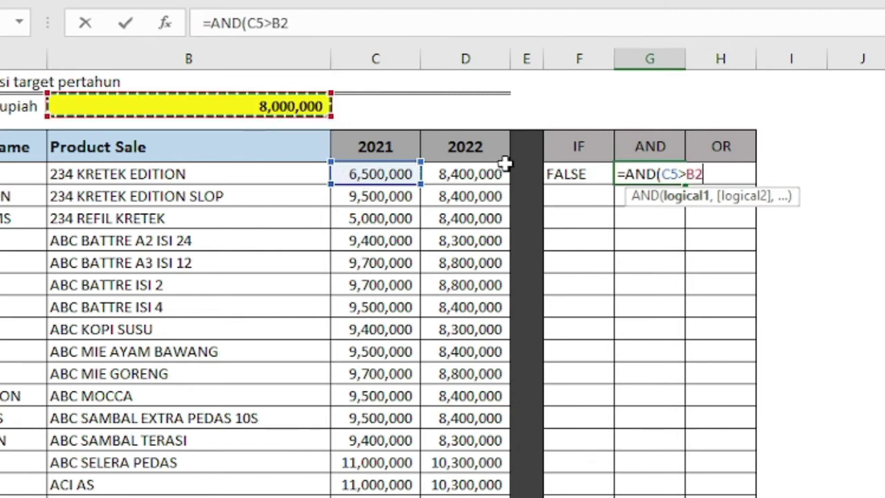
{"action": "left_click", "coordinate": [686, 174]}
{"action": "type", "text": "="}
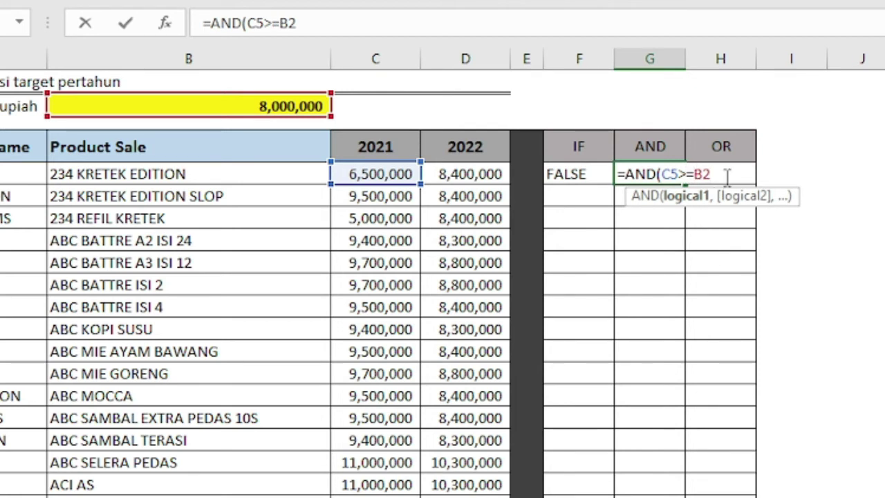
{"action": "key", "text": "F4"}
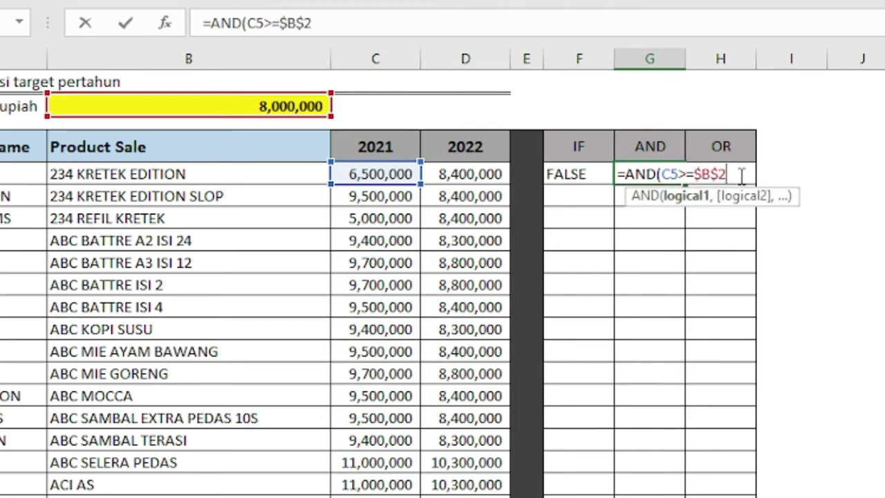
{"action": "type", "text": ","}
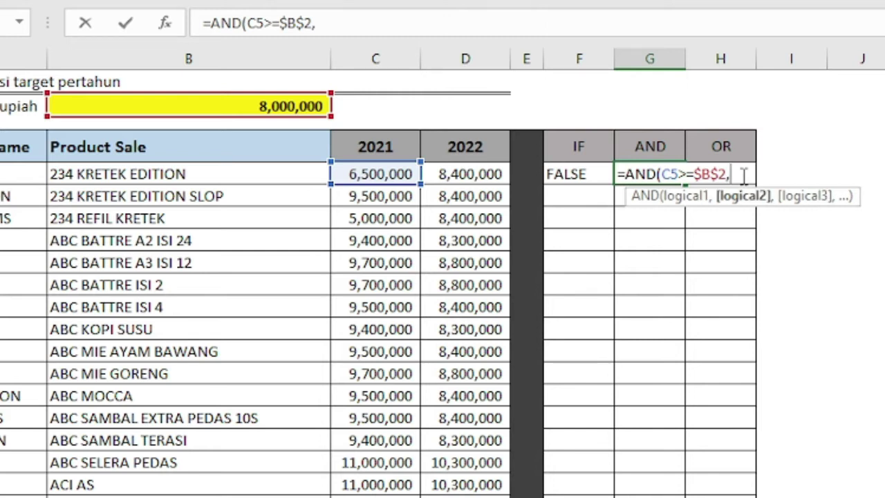
- Add the second test D5>=$B$2 and commit =AND(C5>=$B$2,D5>=$B$2)
{"action": "left_click", "coordinate": [456, 175]}
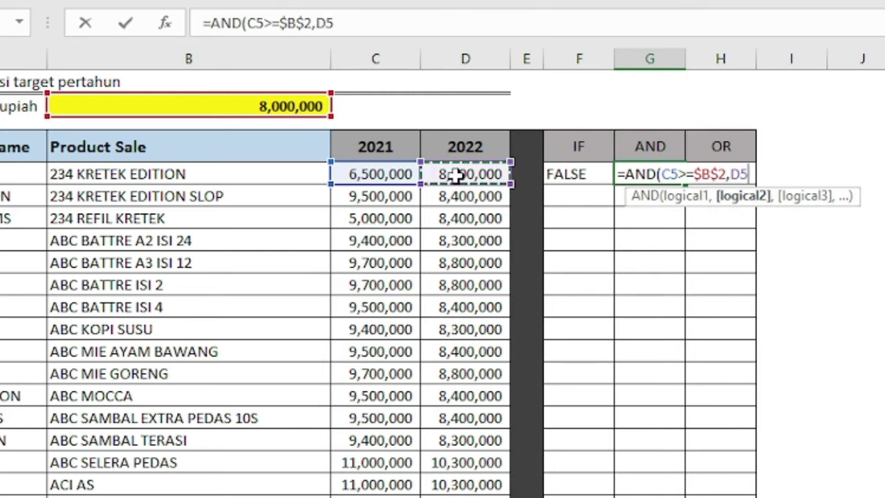
{"action": "type", "text": ">="}
{"action": "left_click", "coordinate": [304, 102]}
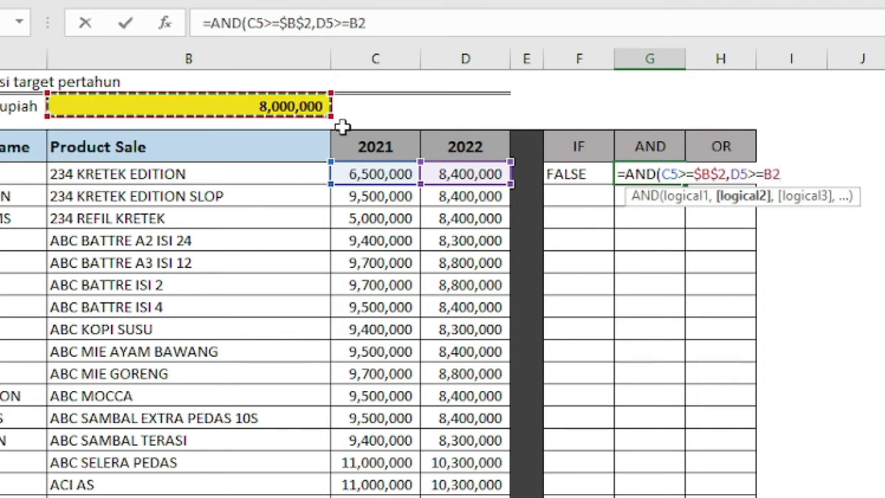
{"action": "key", "text": "F4"}
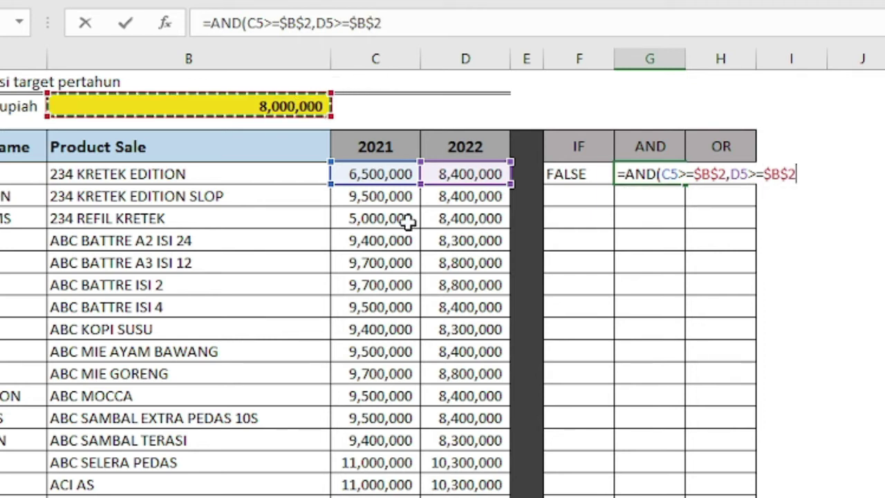
{"action": "key", "text": "Return"}
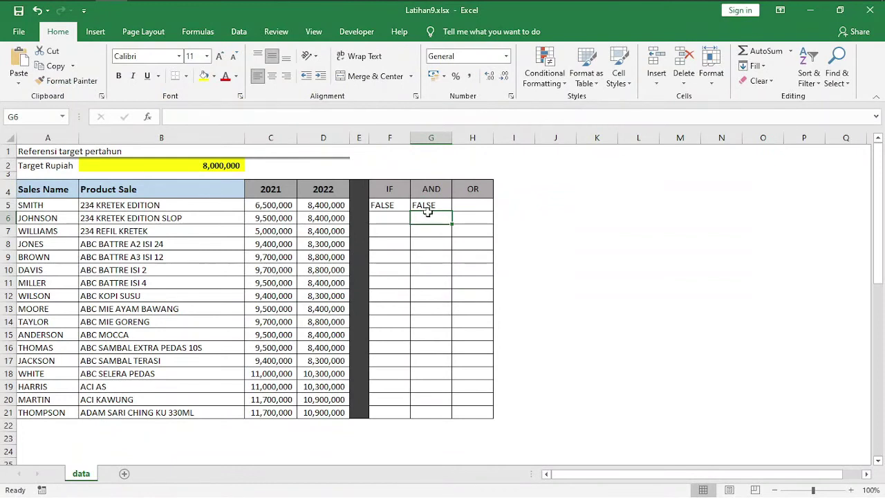
{"action": "left_click", "coordinate": [428, 206]}
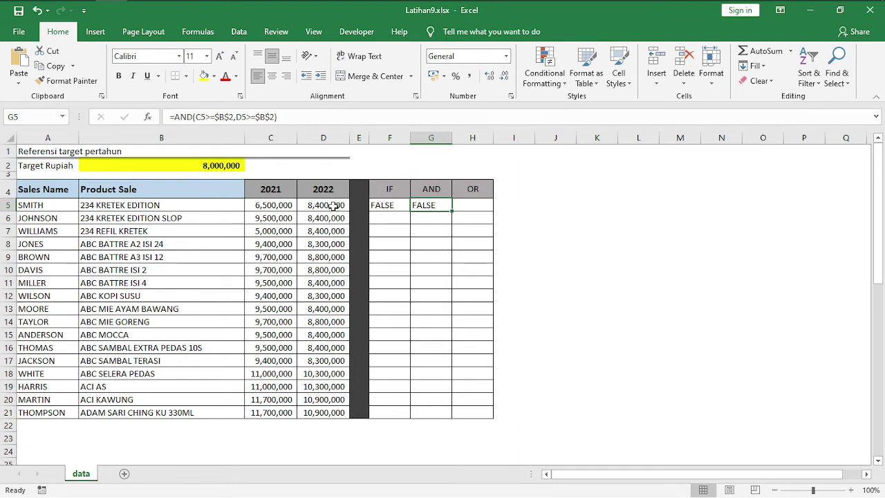
{"action": "left_click", "coordinate": [334, 205]}
{"action": "left_click", "coordinate": [224, 171]}
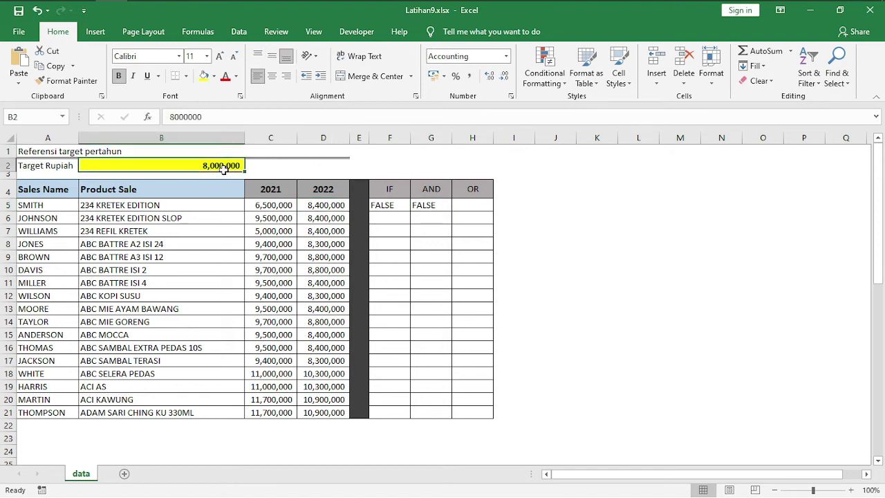
{"action": "left_click", "coordinate": [280, 207]}
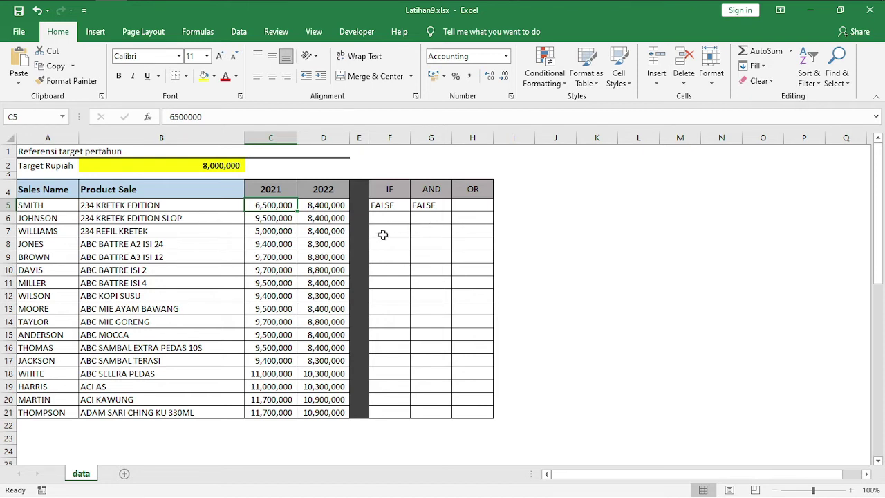
{"action": "left_click", "coordinate": [307, 206]}
{"action": "left_click", "coordinate": [265, 207]}
{"action": "left_click", "coordinate": [324, 207]}
{"action": "left_click", "coordinate": [264, 206]}
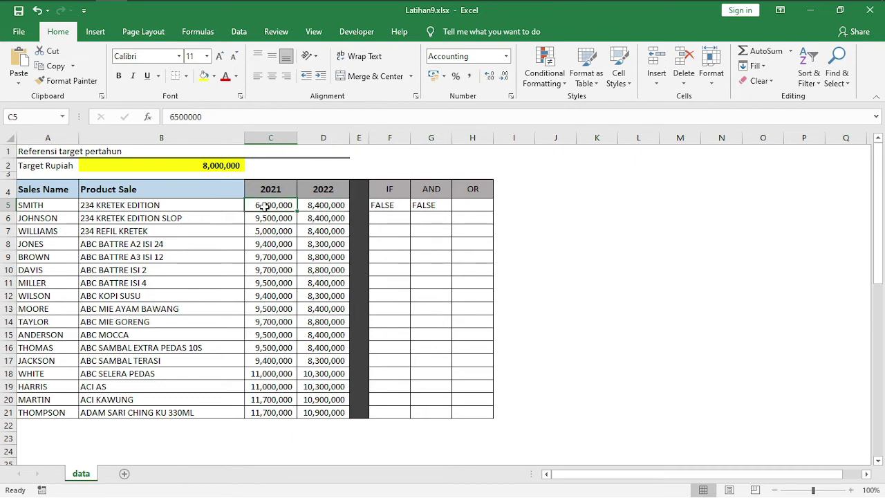
{"action": "left_click", "coordinate": [199, 167]}
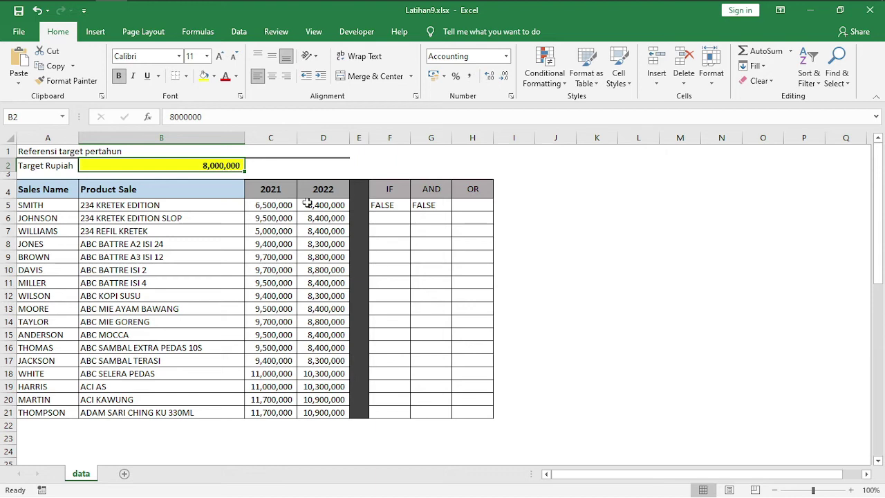
{"action": "left_click", "coordinate": [483, 206]}
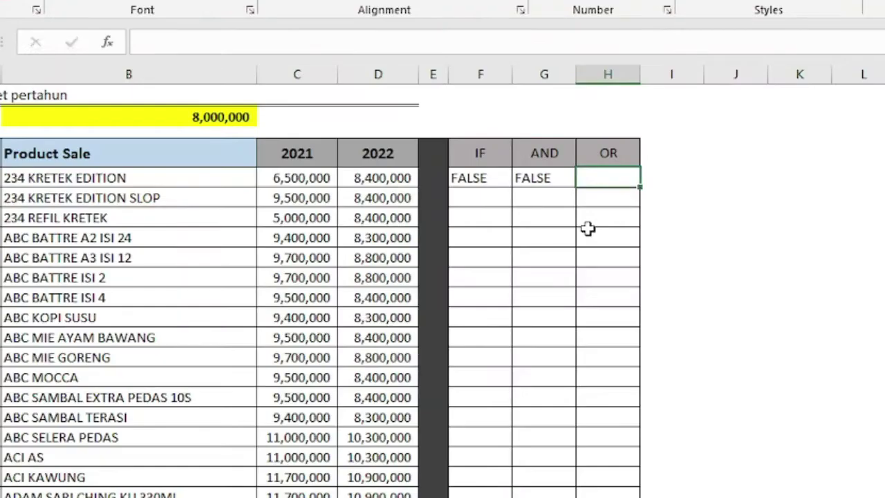
{"action": "type", "text": "=or"}
- Enter =OR(C5>=$B$2,D5>=$B$2) in H5, which returns TRUE
{"action": "key", "text": "Tab"}
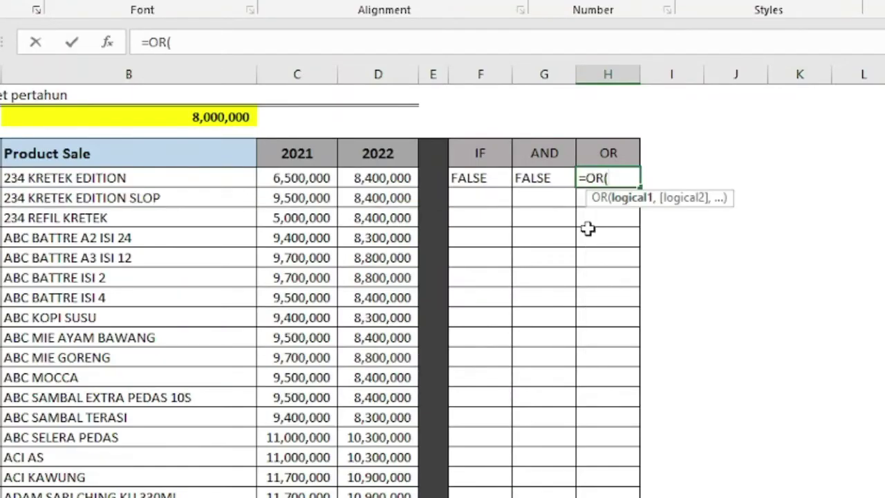
{"action": "left_click", "coordinate": [312, 177]}
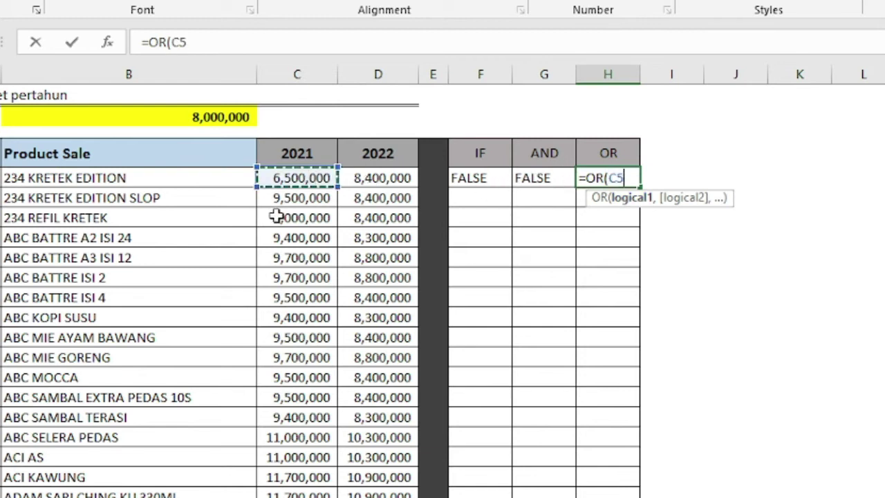
{"action": "type", "text": ">="}
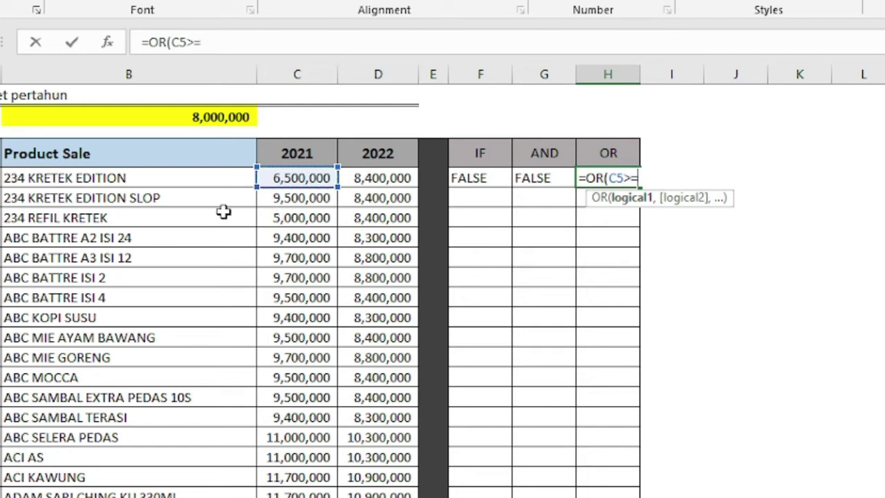
{"action": "left_click", "coordinate": [184, 122]}
{"action": "key", "text": "F4"}
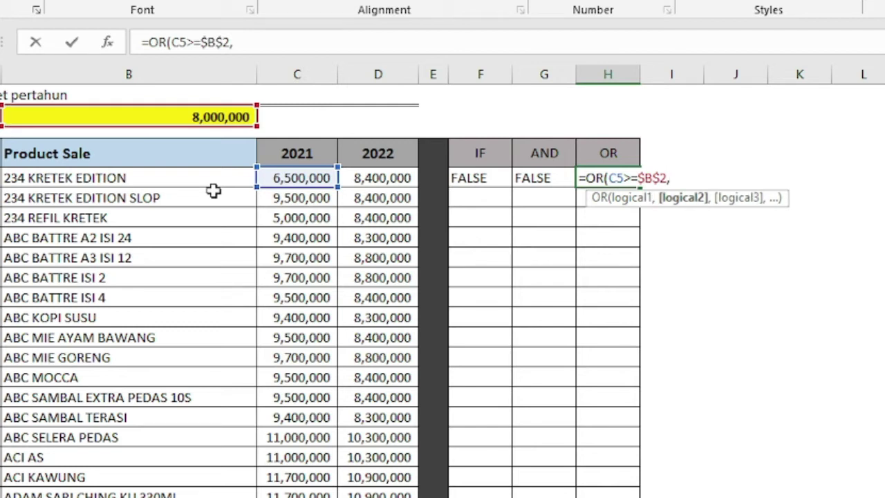
{"action": "left_click", "coordinate": [360, 181]}
{"action": "type", "text": ">="}
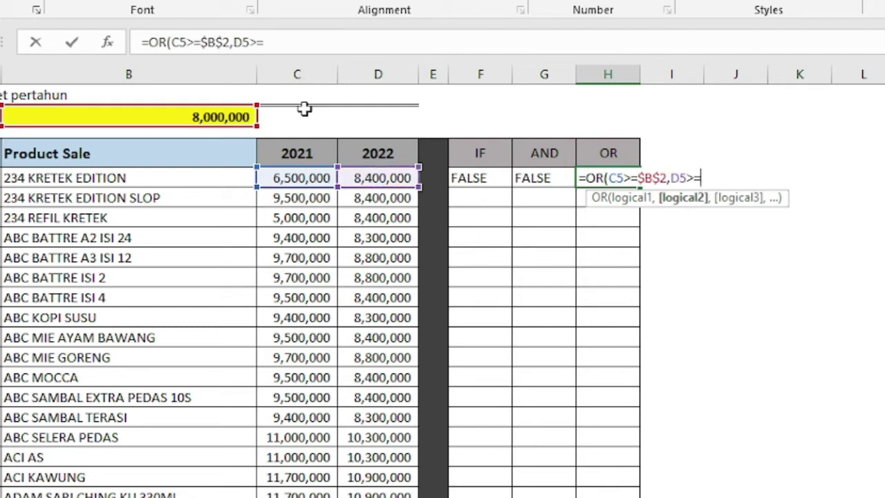
{"action": "left_click", "coordinate": [242, 115]}
{"action": "key", "text": "F4"}
{"action": "key", "text": "Return"}
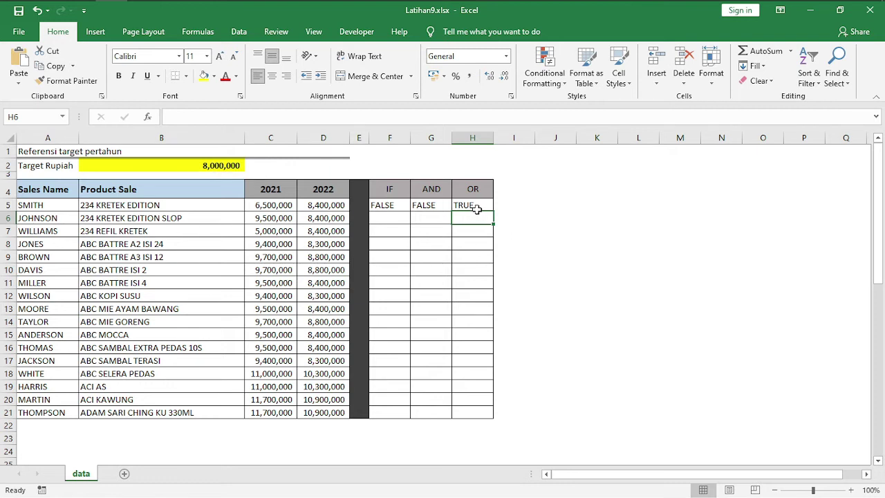
{"action": "left_click", "coordinate": [343, 206]}
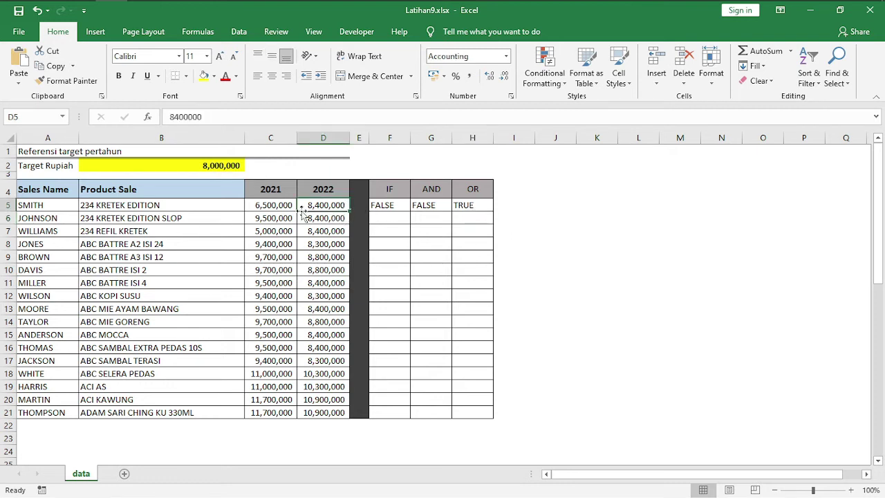
{"action": "left_click", "coordinate": [218, 170]}
{"action": "left_click", "coordinate": [267, 209]}
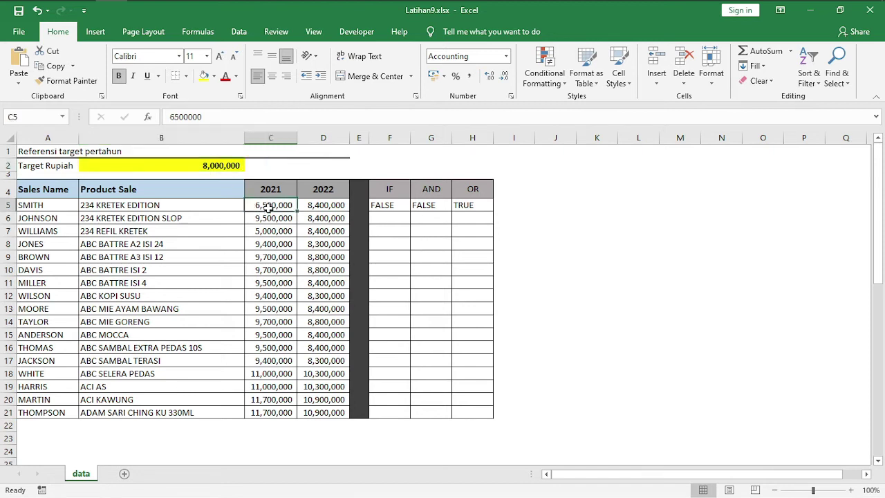
{"action": "left_click", "coordinate": [174, 169]}
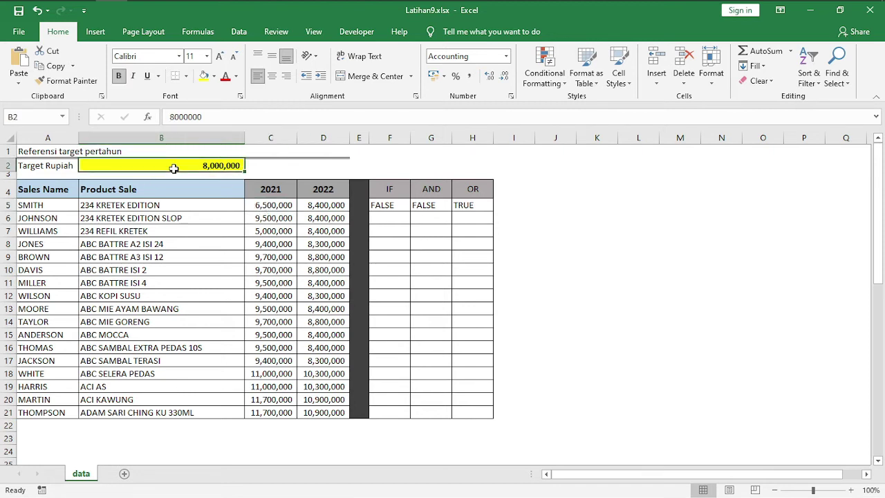
{"action": "left_click", "coordinate": [474, 204]}
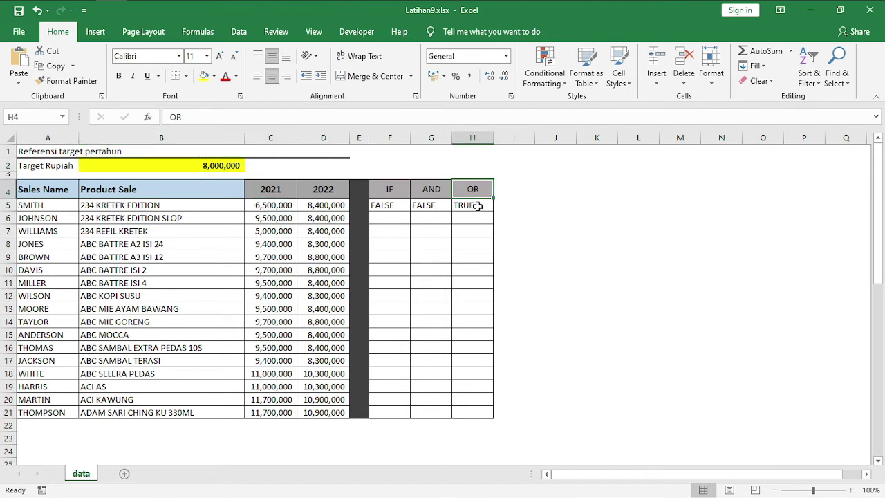
{"action": "left_click", "coordinate": [335, 206]}
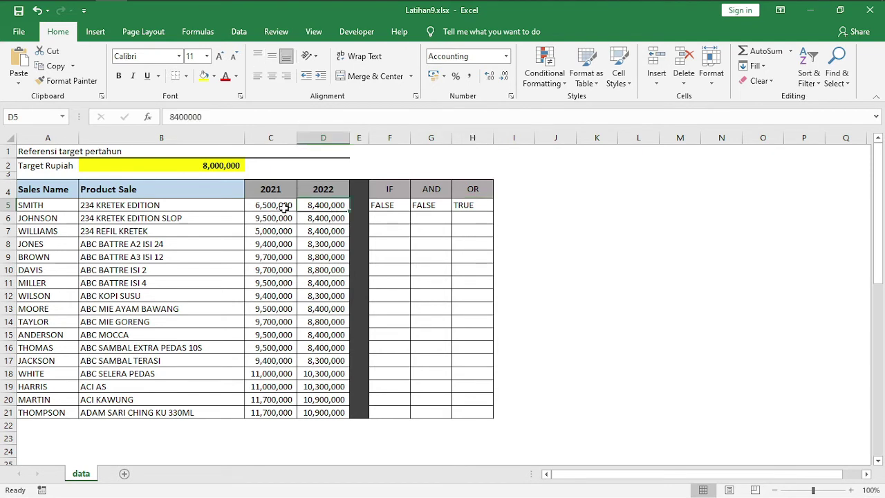
{"action": "left_click", "coordinate": [285, 208]}
{"action": "key", "text": "ctrl+c"}
{"action": "left_click", "coordinate": [336, 202]}
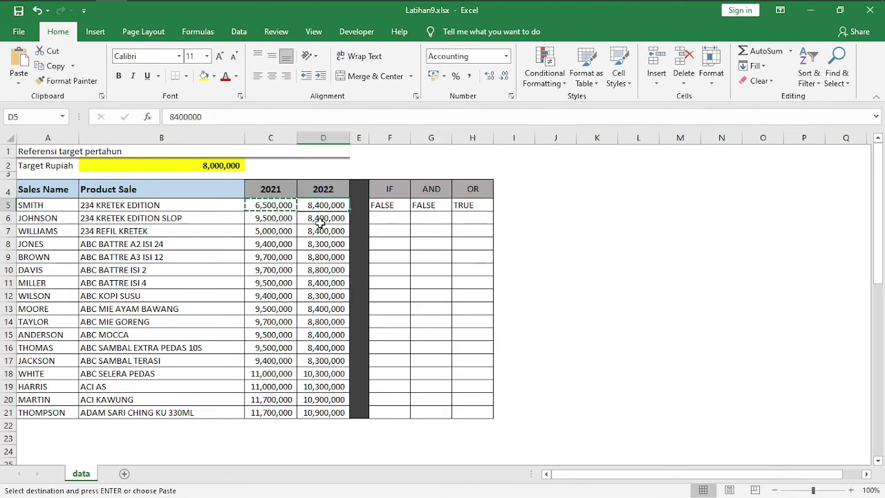
{"action": "key", "text": "ctrl+v"}
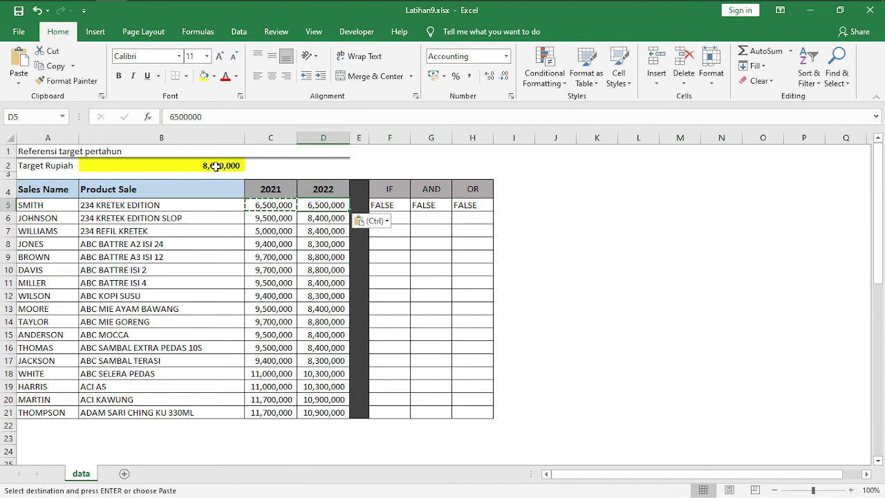
{"action": "left_click", "coordinate": [434, 243]}
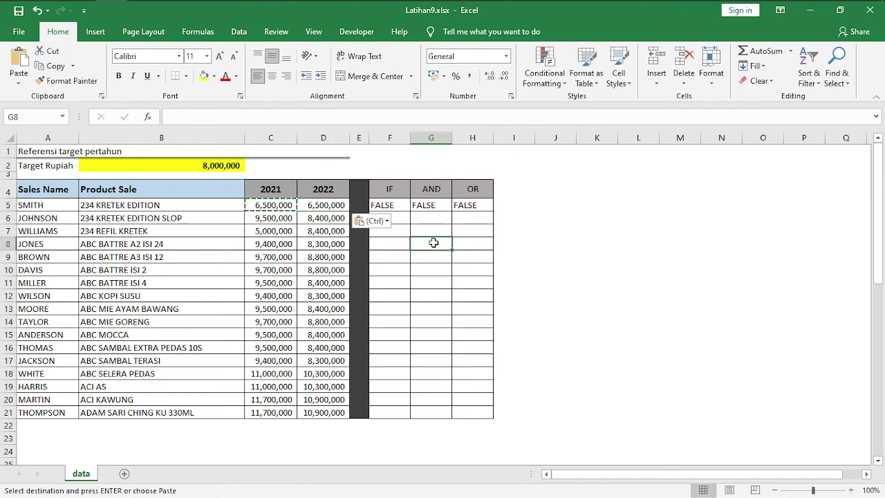
{"action": "key", "text": "ctrl+z"}
{"action": "left_click", "coordinate": [528, 231]}
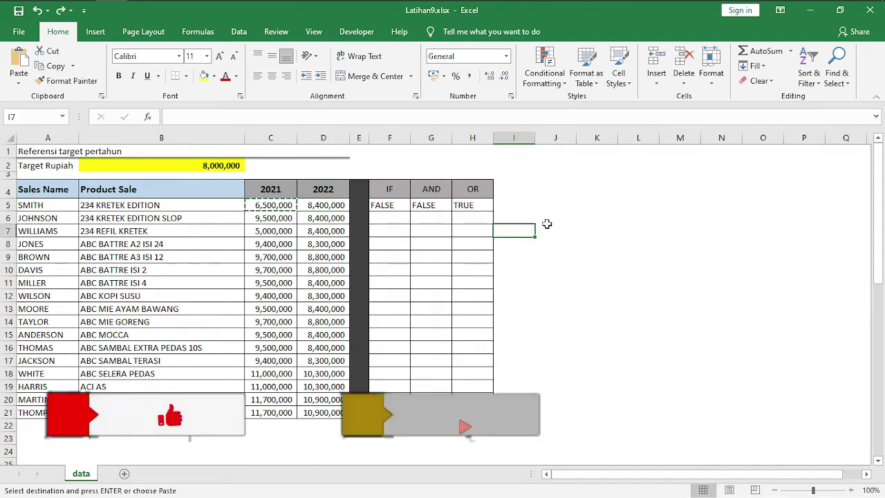
{"action": "key", "text": "Escape"}
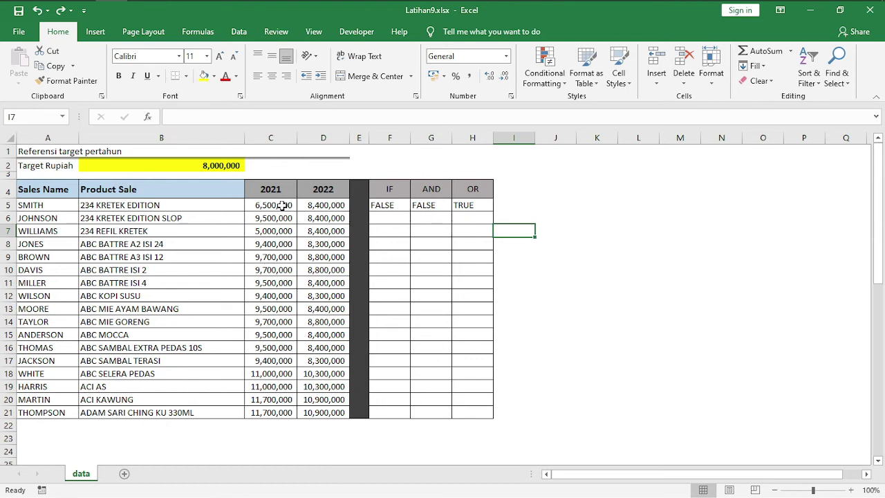
- Copy =C5>=$B$2 from F5's formula, then select the 2021 sales C5:C21
{"action": "left_click_drag", "start_coordinate": [282, 205], "coordinate": [280, 413]}
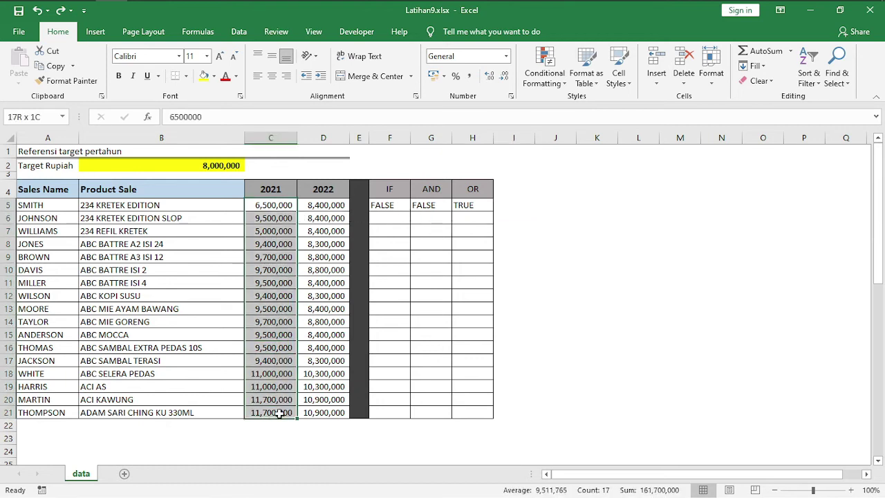
{"action": "left_click", "coordinate": [388, 205]}
{"action": "left_click", "coordinate": [219, 115]}
{"action": "key", "text": "shift+Left"}
{"action": "key", "text": "shift+Left"}
{"action": "key", "text": "shift+Left"}
{"action": "key", "text": "shift+Left"}
{"action": "key", "text": "shift+Left"}
{"action": "key", "text": "shift+Left"}
{"action": "key", "text": "shift+Left"}
{"action": "key", "text": "ctrl+c"}
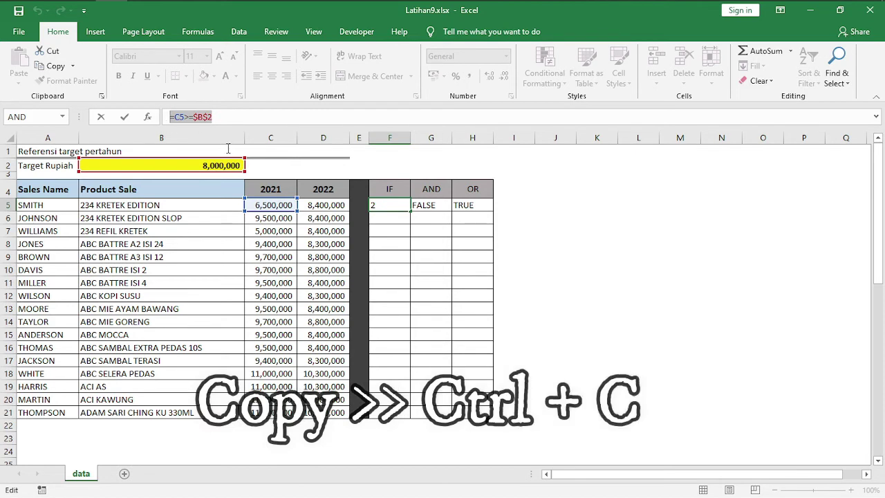
{"action": "key", "text": "ctrl+c"}
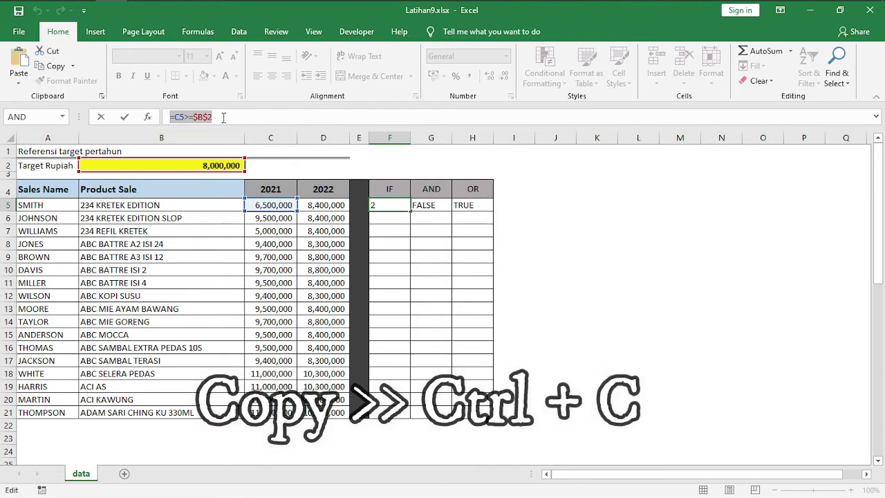
{"action": "key", "text": "Return"}
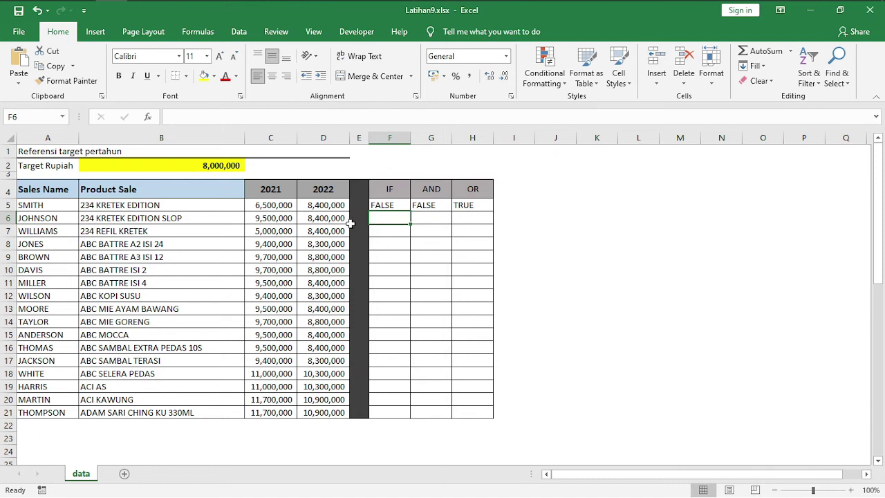
{"action": "left_click_drag", "start_coordinate": [282, 205], "coordinate": [280, 413]}
{"action": "left_click_drag", "start_coordinate": [278, 205], "coordinate": [278, 410]}
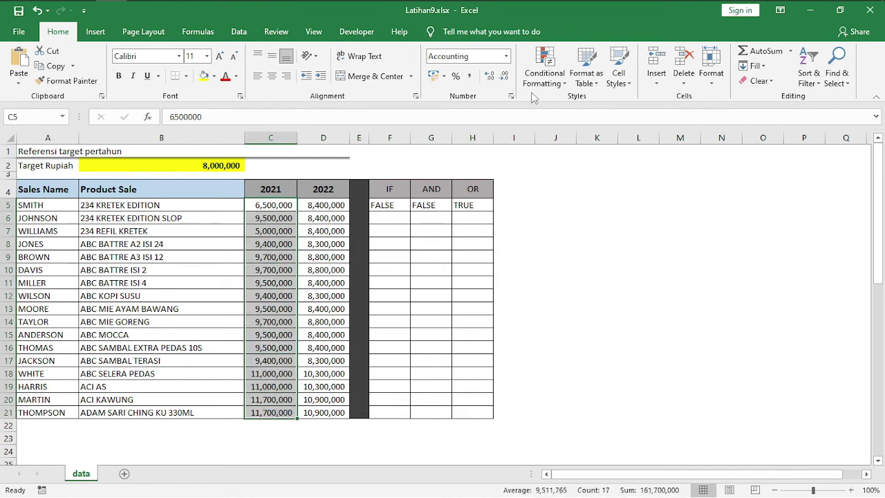
- Create a new formula-based rule =C5>=$B$2 for the 2021 sales
{"action": "left_click", "coordinate": [546, 78]}
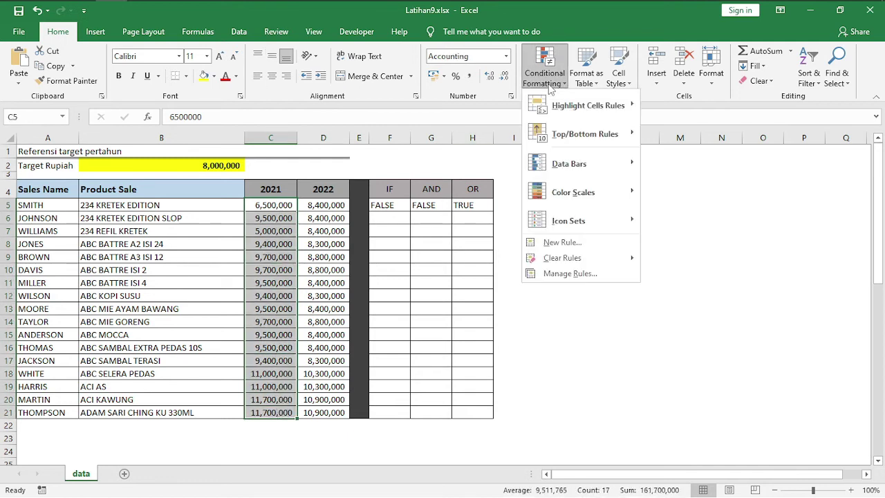
{"action": "left_click", "coordinate": [559, 242]}
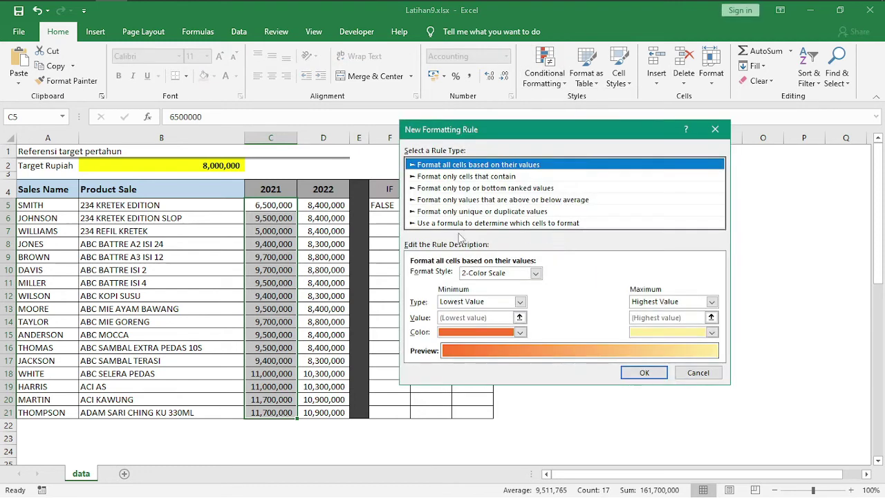
{"action": "left_click", "coordinate": [460, 224]}
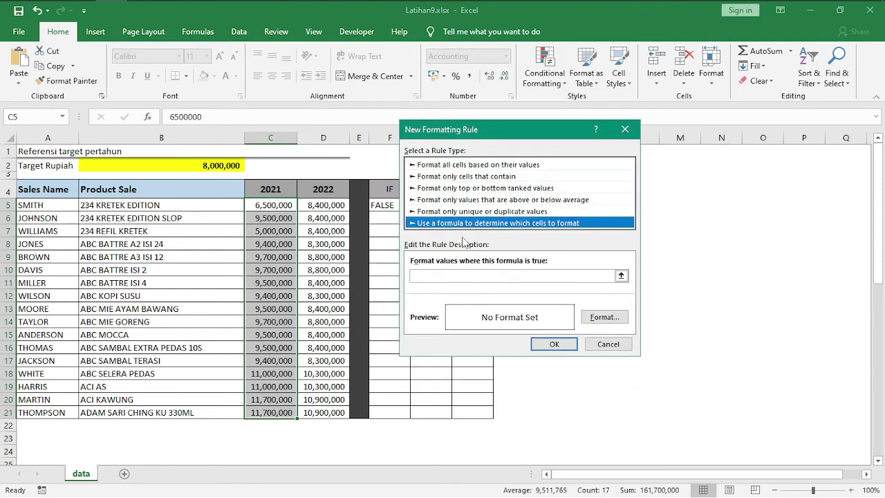
{"action": "left_click", "coordinate": [453, 277]}
{"action": "type", "text": "=C5>=$B$2"}
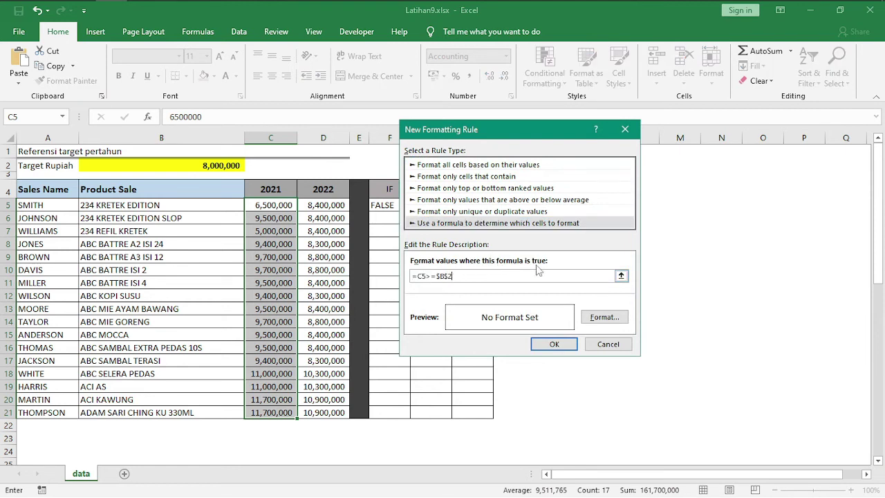
- Give the rule a green fill, apply it, and reselect C5:C21
{"action": "left_click", "coordinate": [618, 322]}
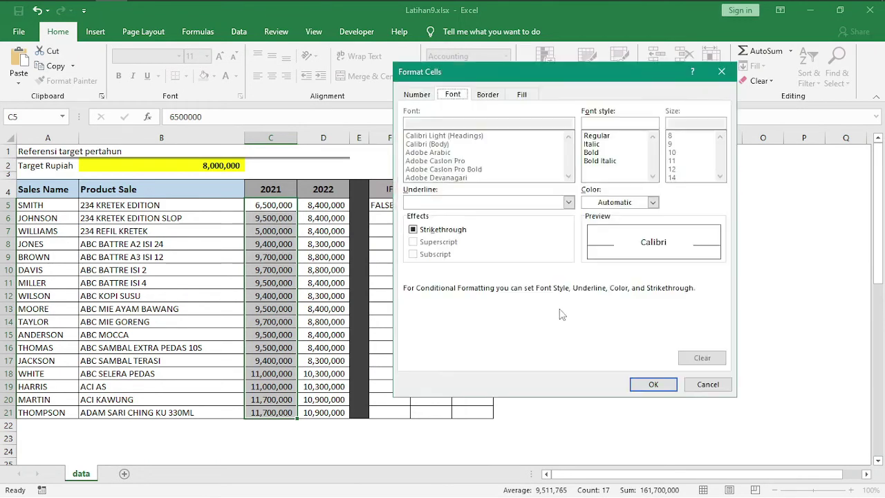
{"action": "left_click", "coordinate": [488, 95]}
{"action": "left_click", "coordinate": [518, 95]}
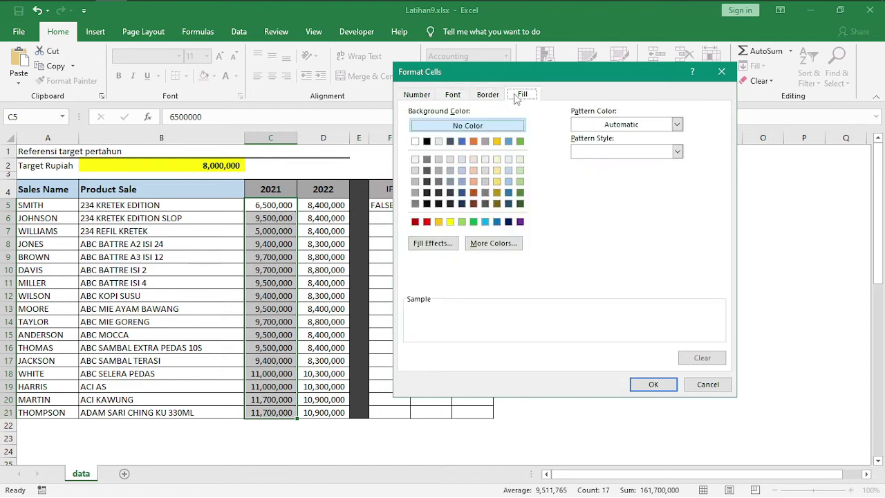
{"action": "left_click", "coordinate": [473, 221]}
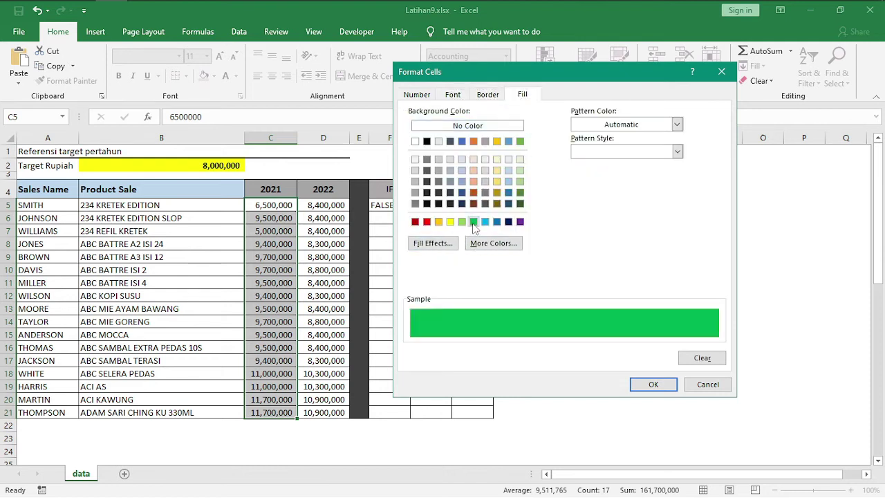
{"action": "left_click", "coordinate": [667, 386]}
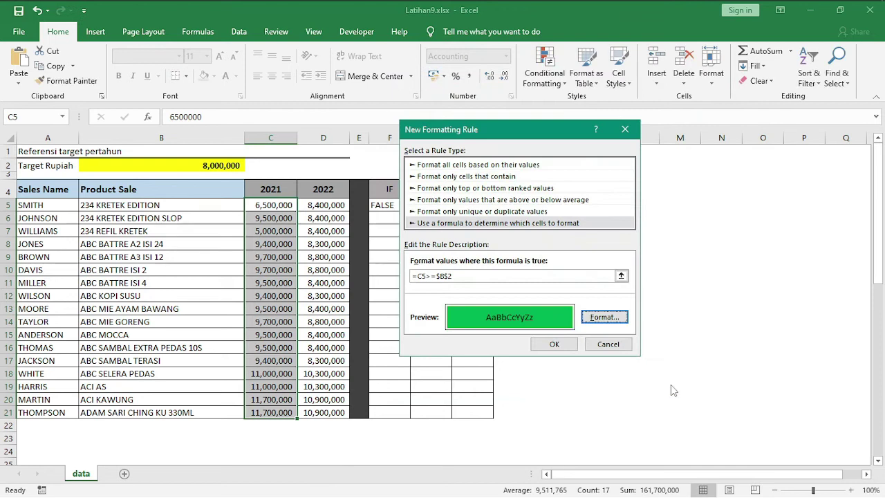
{"action": "left_click", "coordinate": [555, 345]}
{"action": "left_click", "coordinate": [594, 264]}
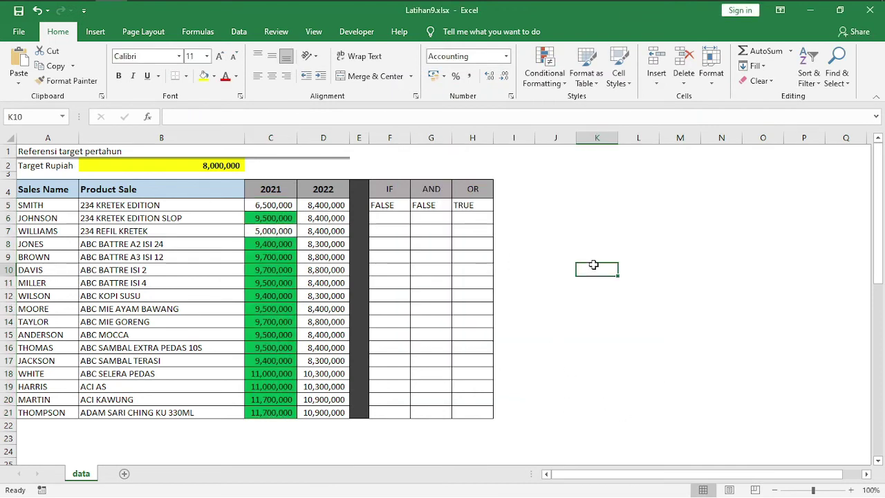
{"action": "left_click_drag", "start_coordinate": [272, 205], "coordinate": [293, 412]}
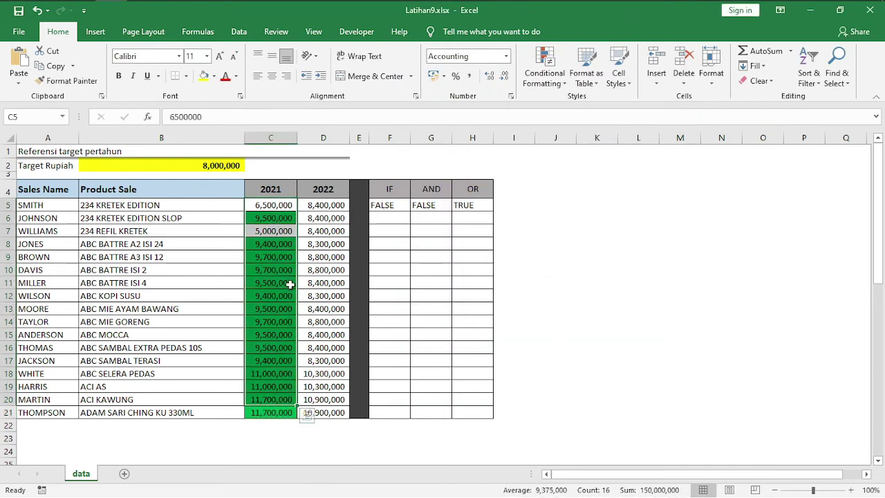
- Select the 2021 sales range C5:C21
{"action": "left_click", "coordinate": [287, 270]}
{"action": "left_click", "coordinate": [209, 168]}
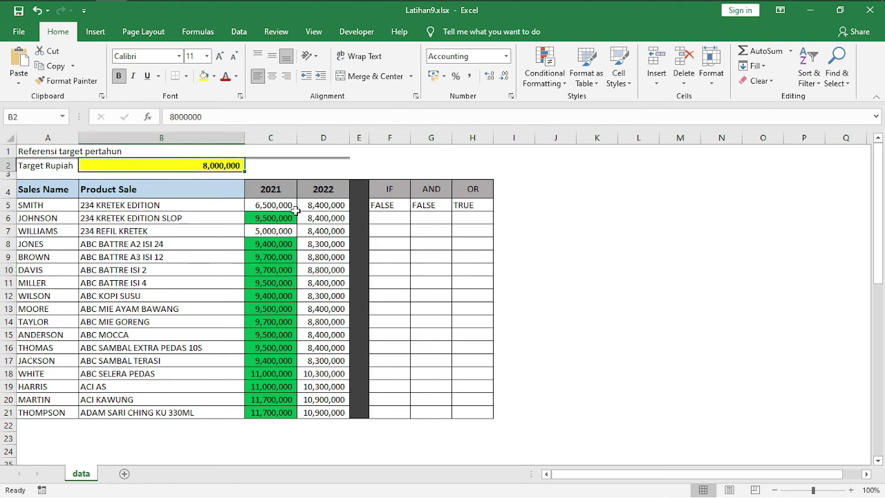
{"action": "left_click_drag", "start_coordinate": [283, 205], "coordinate": [287, 374]}
{"action": "left_click", "coordinate": [578, 297]}
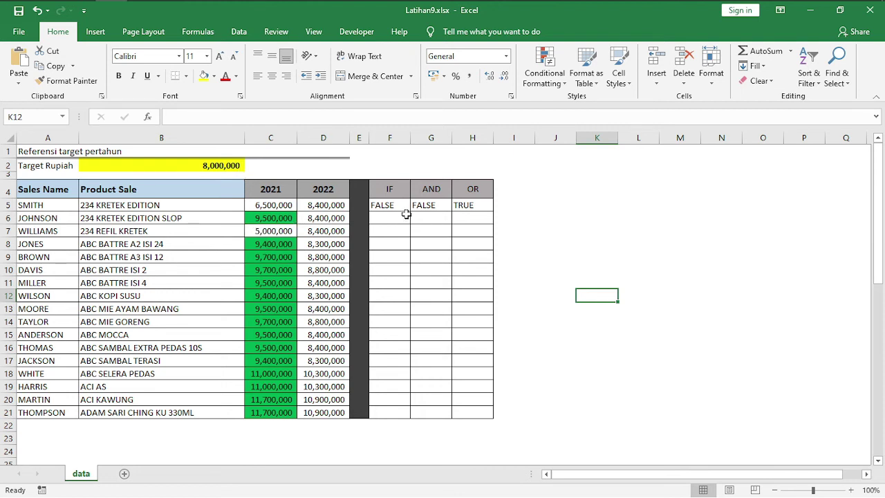
{"action": "left_click_drag", "start_coordinate": [282, 204], "coordinate": [286, 412]}
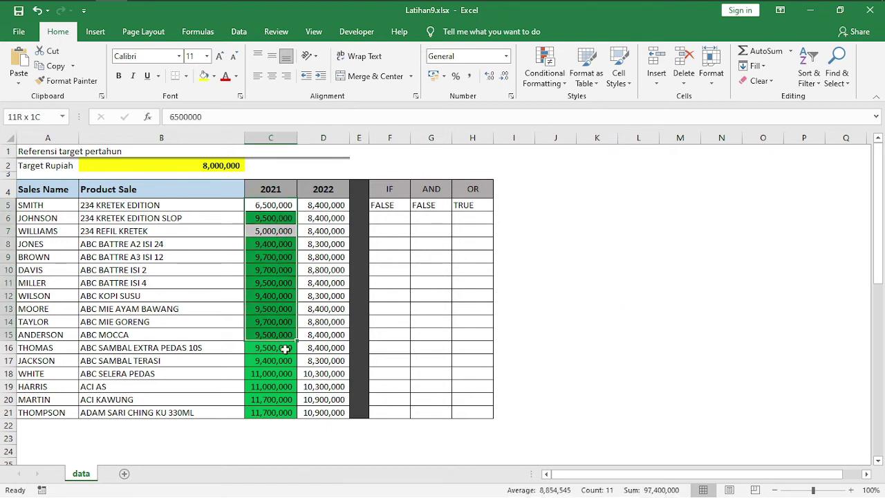
- In Manage Rules, add a new formula rule =C5<=$B$2
{"action": "left_click", "coordinate": [554, 82]}
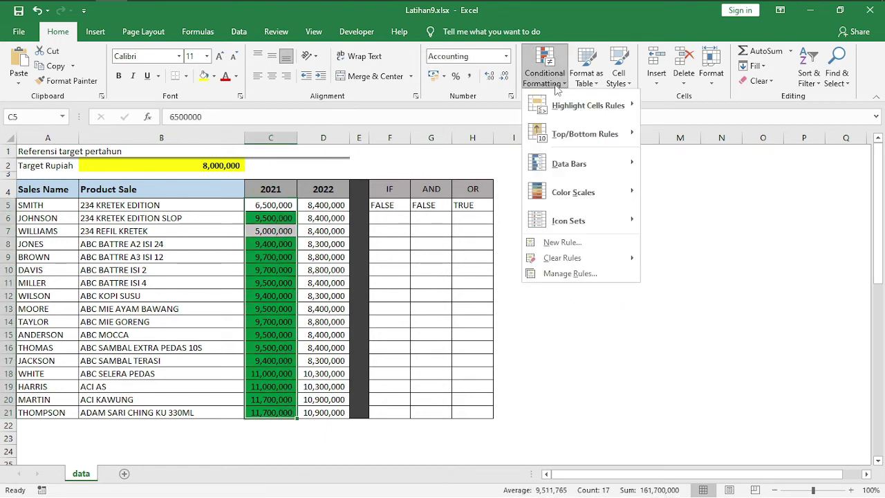
{"action": "left_click", "coordinate": [550, 276]}
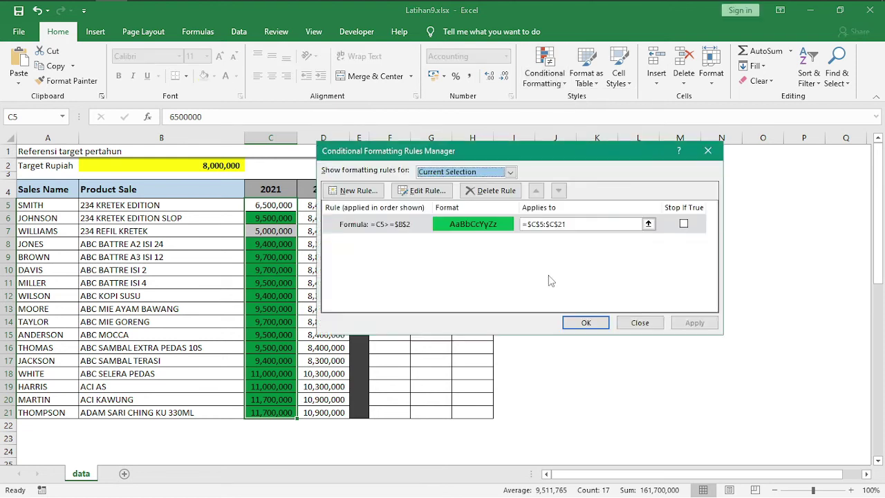
{"action": "left_click_drag", "start_coordinate": [470, 154], "coordinate": [526, 175]}
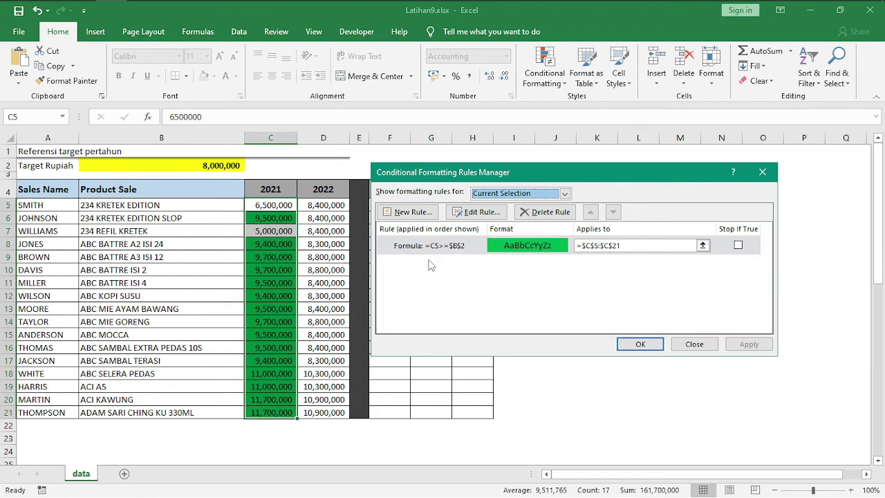
{"action": "left_click", "coordinate": [420, 216]}
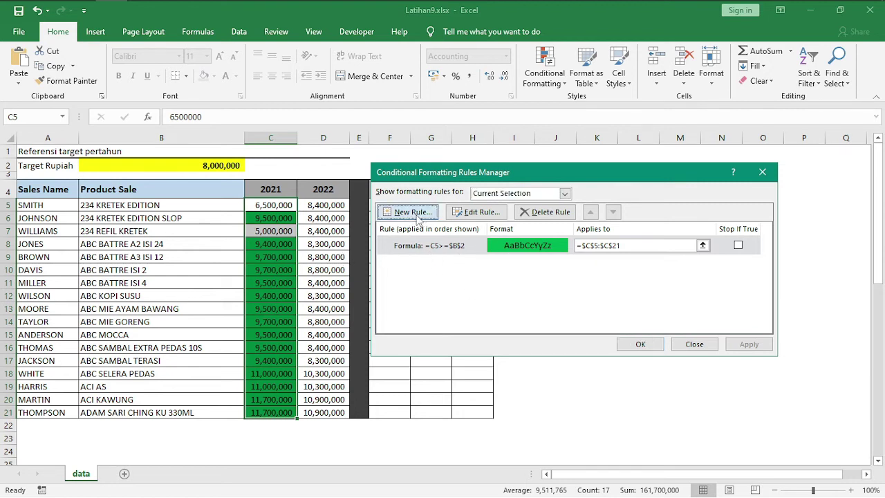
{"action": "left_click", "coordinate": [512, 232]}
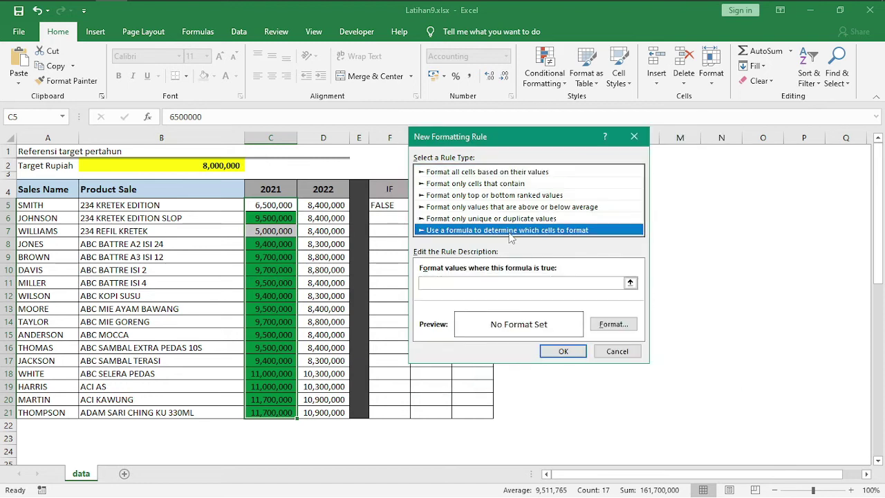
{"action": "left_click", "coordinate": [453, 283]}
{"action": "type", "text": "=C5>=$B$2"}
{"action": "left_click", "coordinate": [441, 283]}
{"action": "key", "text": "BackSpace"}
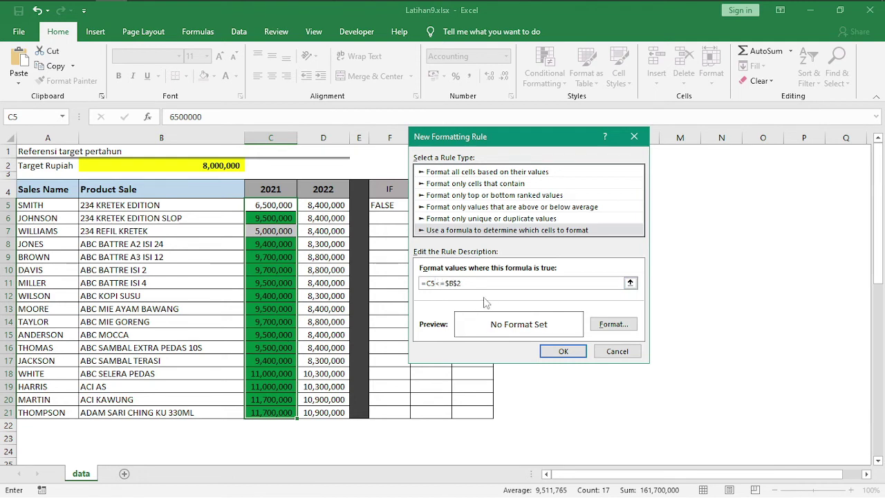
- Give the new rule a red fill and apply it alongside the green rule
{"action": "left_click", "coordinate": [614, 324]}
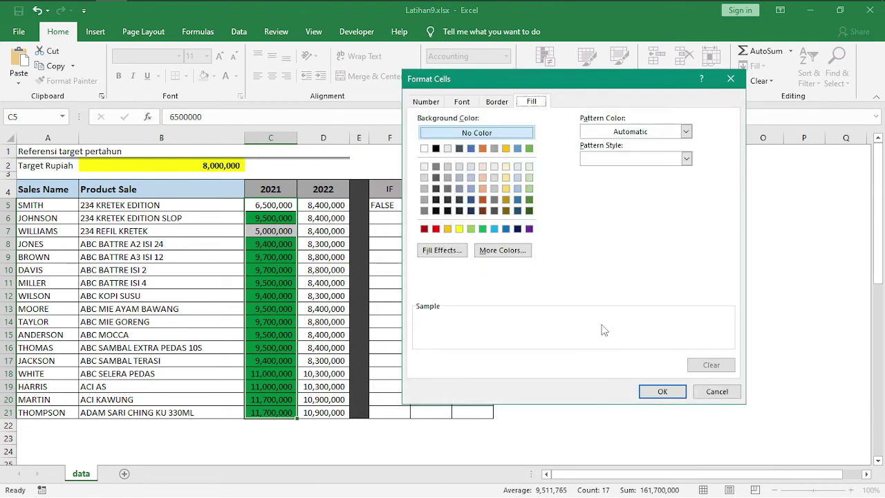
{"action": "left_click", "coordinate": [436, 229]}
{"action": "left_click", "coordinate": [663, 391]}
{"action": "left_click", "coordinate": [560, 351]}
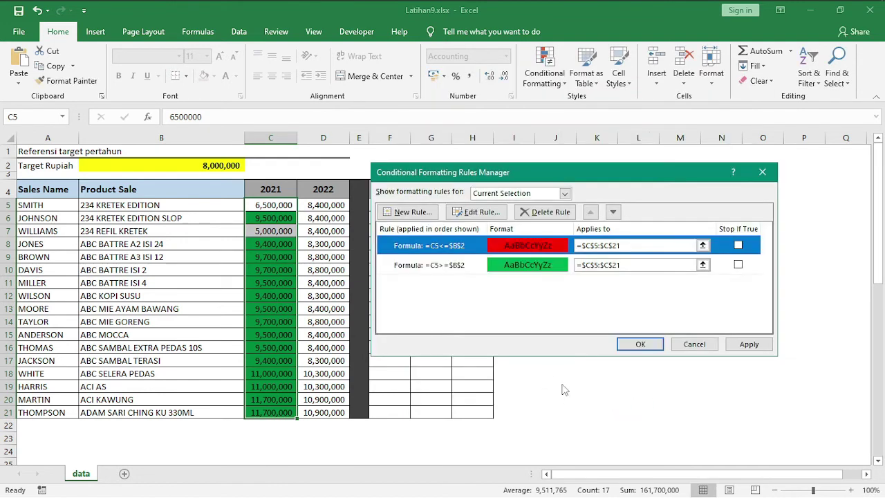
{"action": "left_click", "coordinate": [749, 344]}
{"action": "left_click", "coordinate": [640, 344]}
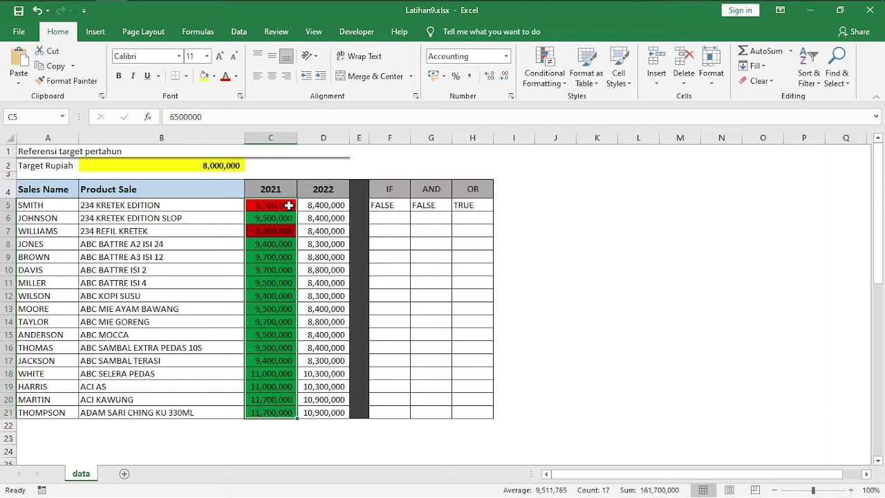
- Clear the conditional formatting rules from the selected 2021 cells C5:C21
{"action": "left_click", "coordinate": [546, 77]}
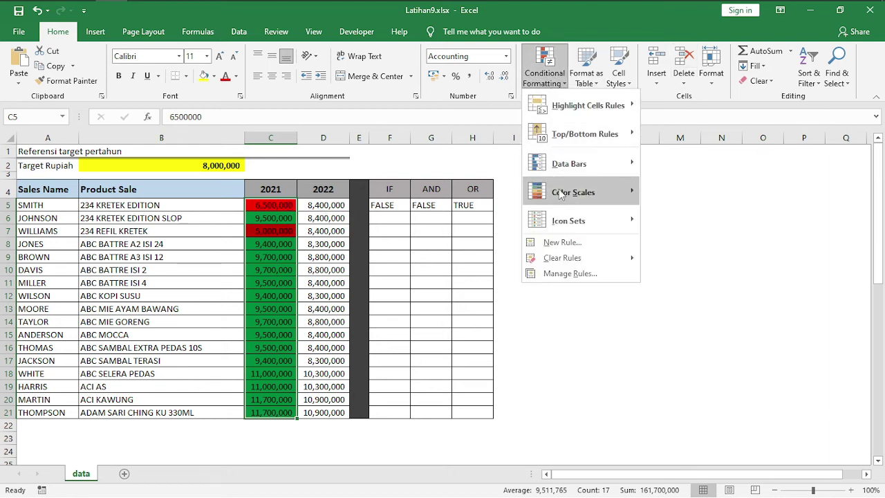
{"action": "left_click", "coordinate": [511, 320]}
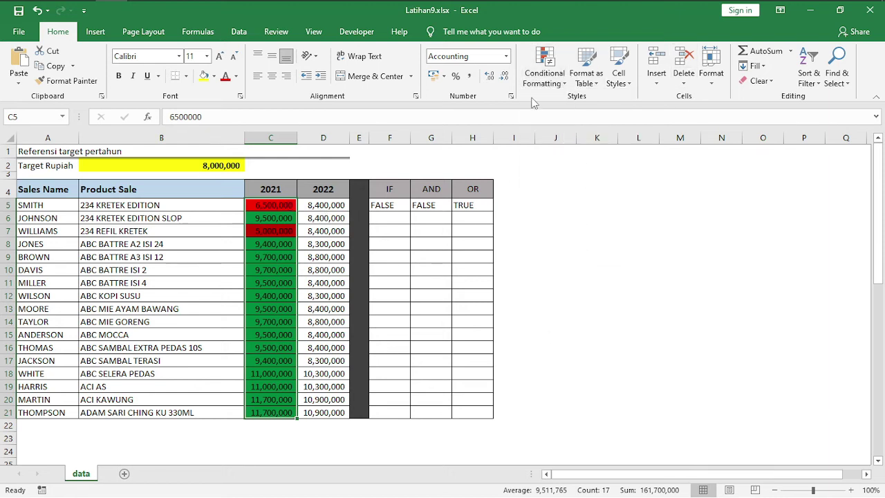
{"action": "left_click", "coordinate": [545, 78]}
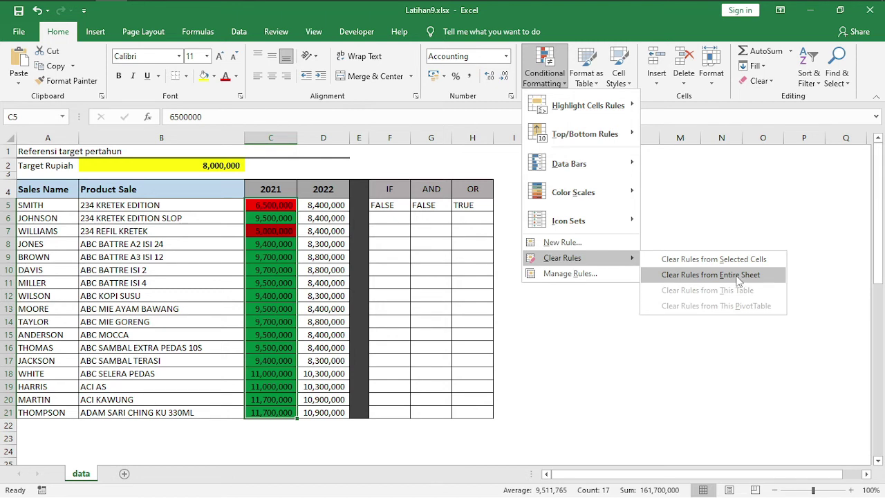
{"action": "mouse_move", "coordinate": [562, 258]}
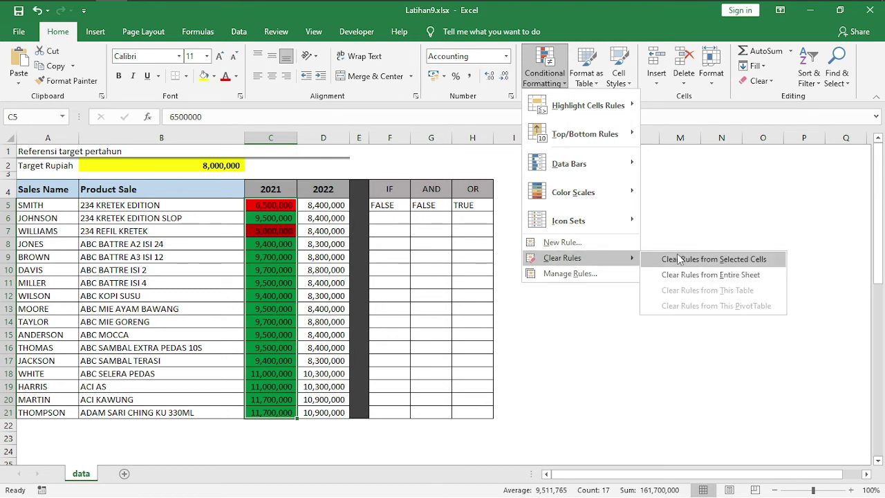
{"action": "left_click", "coordinate": [705, 260]}
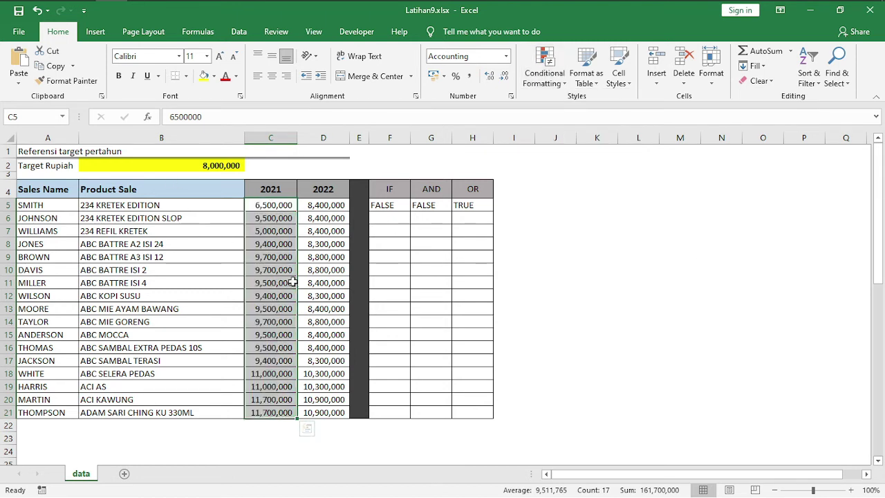
- Review G5's AND formula, then select the 2021 sales C5:C21
{"action": "left_click", "coordinate": [441, 205]}
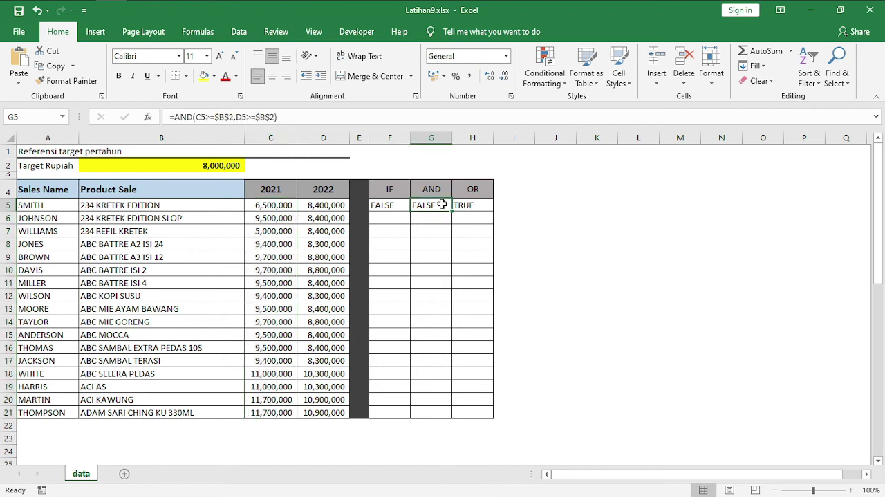
{"action": "left_click_drag", "start_coordinate": [288, 116], "coordinate": [159, 116]}
{"action": "key", "text": "ctrl+c"}
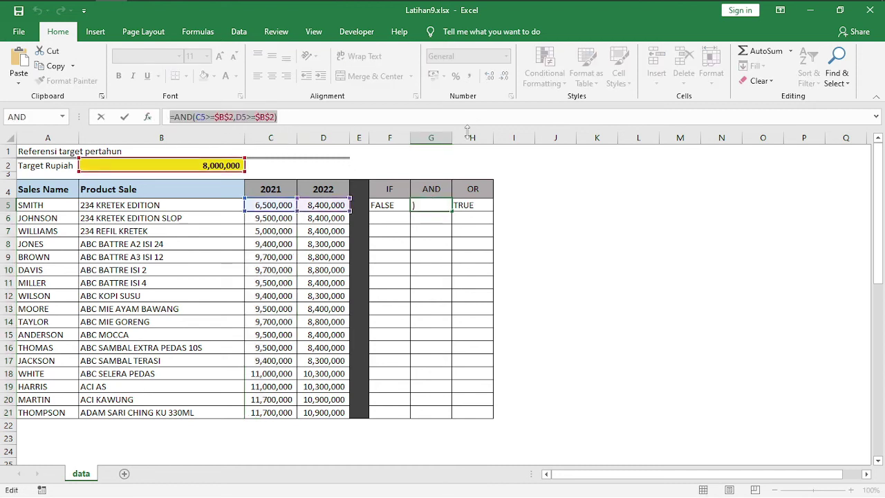
{"action": "key", "text": "Return"}
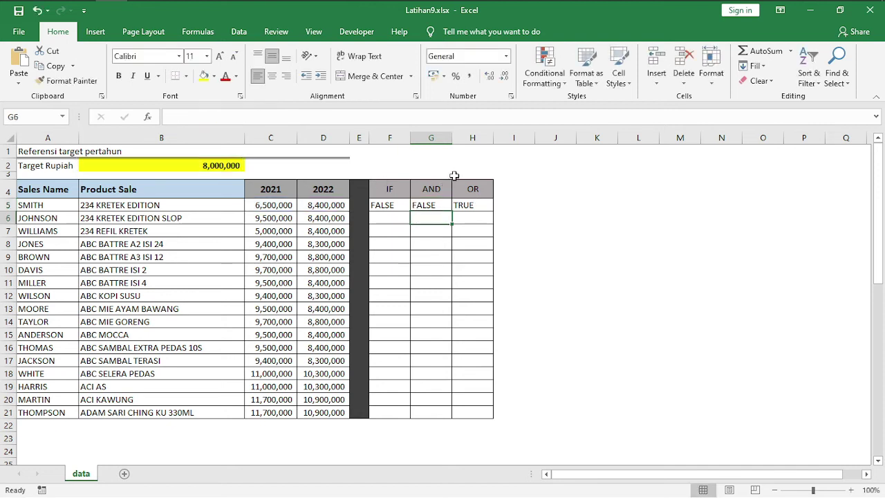
{"action": "left_click_drag", "start_coordinate": [269, 203], "coordinate": [273, 412]}
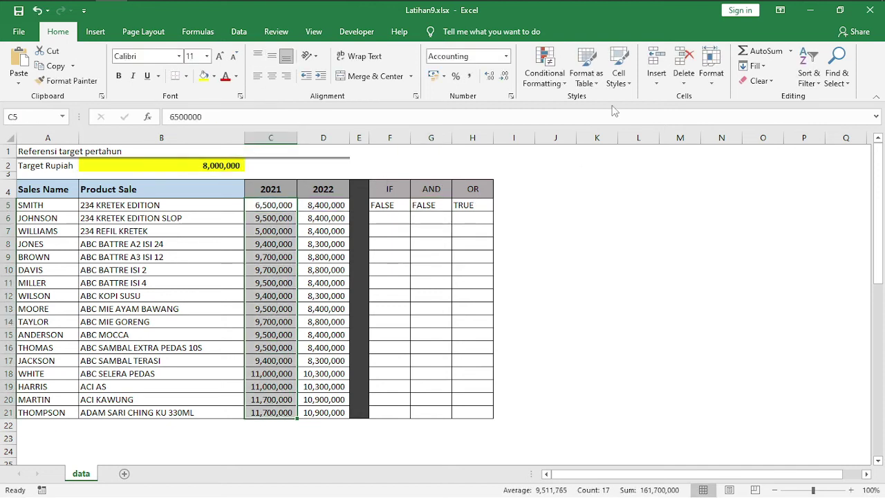
- Add a formula rule =AND(C5>=$B$2,D5>=$B$2) with light green fill
{"action": "left_click", "coordinate": [554, 84]}
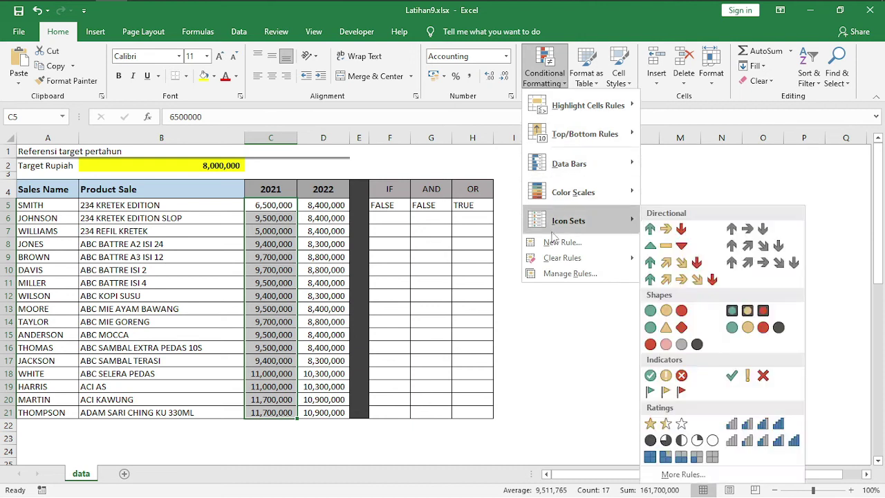
{"action": "left_click", "coordinate": [553, 245]}
{"action": "left_click", "coordinate": [507, 230]}
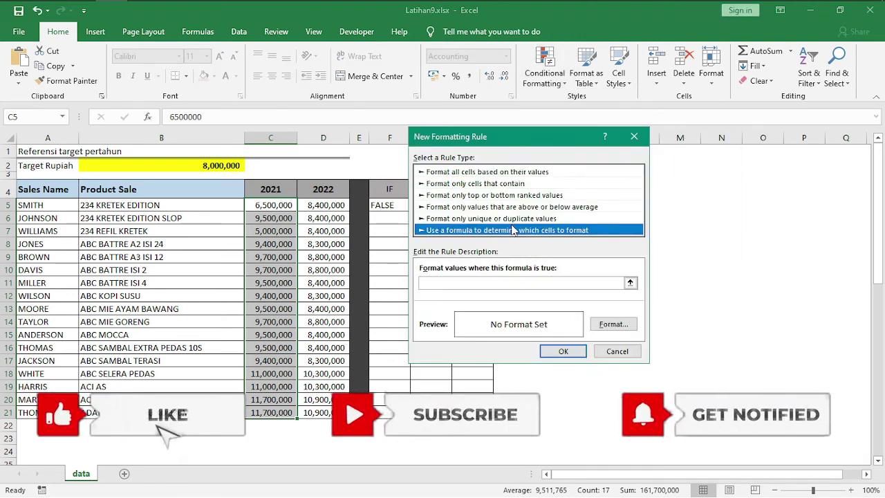
{"action": "left_click", "coordinate": [508, 282]}
{"action": "key", "text": "ctrl+v"}
{"action": "left_click", "coordinate": [613, 323]}
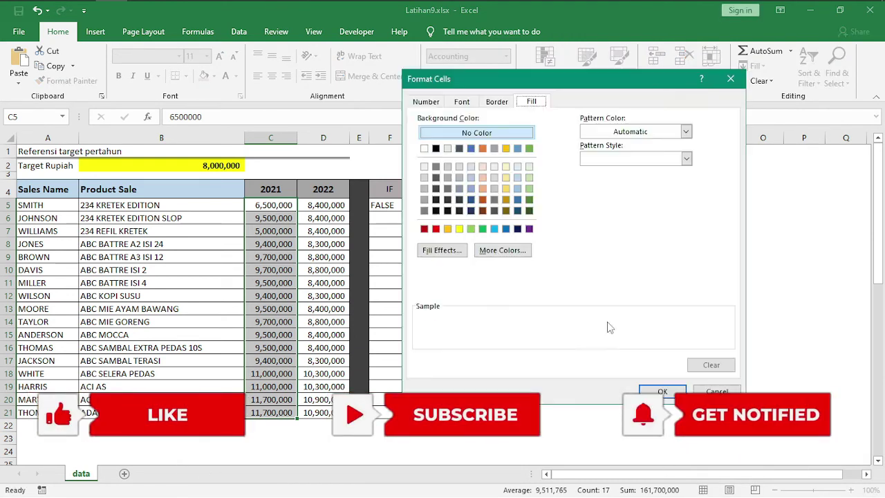
{"action": "left_click", "coordinate": [471, 229]}
{"action": "left_click", "coordinate": [659, 392]}
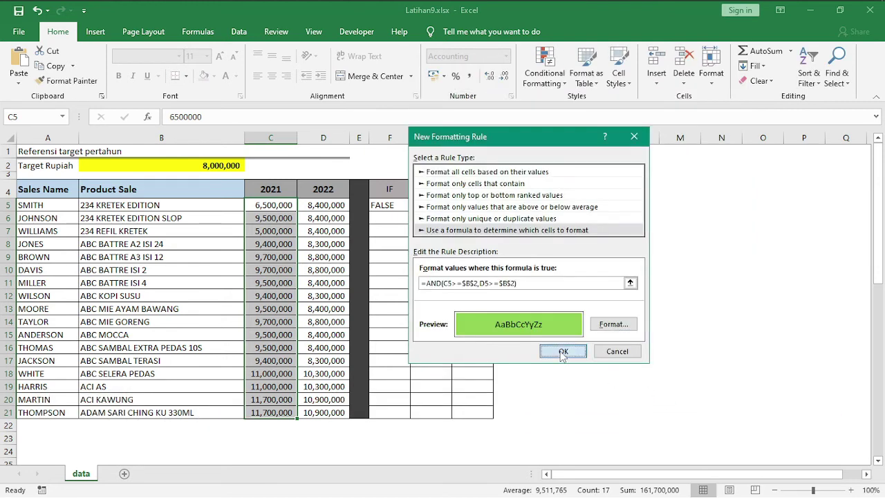
{"action": "left_click", "coordinate": [564, 351]}
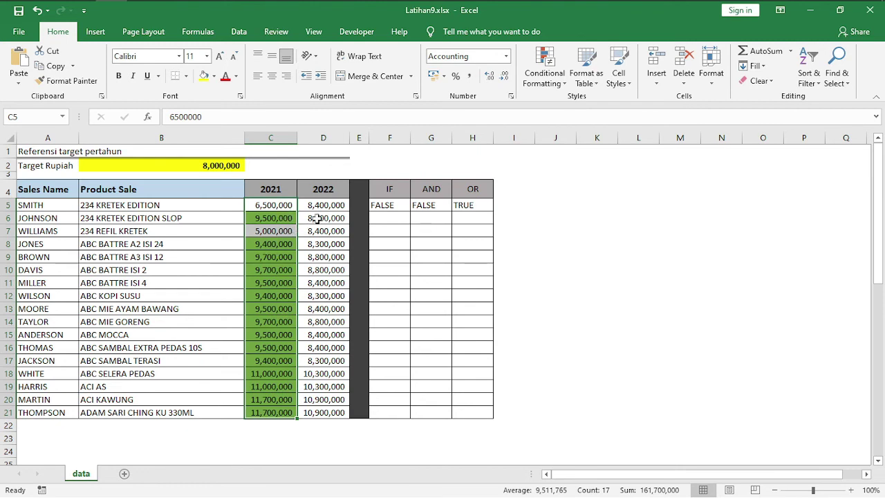
- Select the 2022 sales D5:D21 and glance at the existing rules
{"action": "left_click_drag", "start_coordinate": [324, 206], "coordinate": [324, 415]}
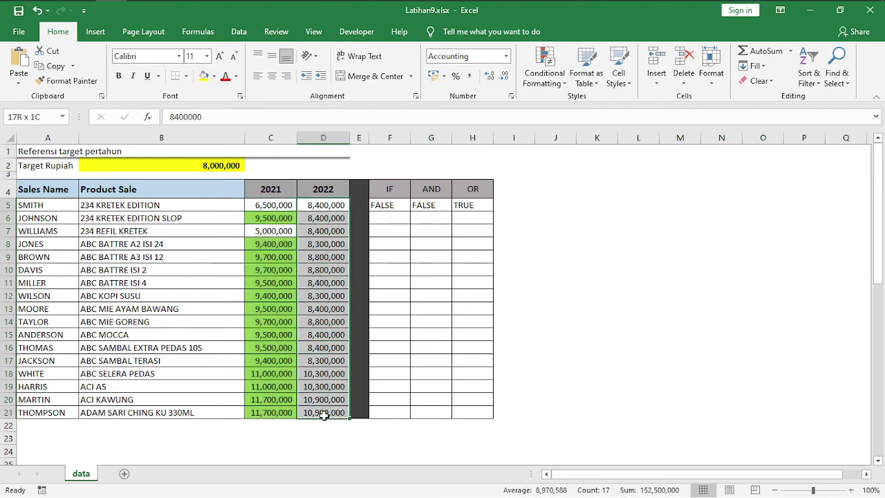
{"action": "left_click", "coordinate": [559, 90]}
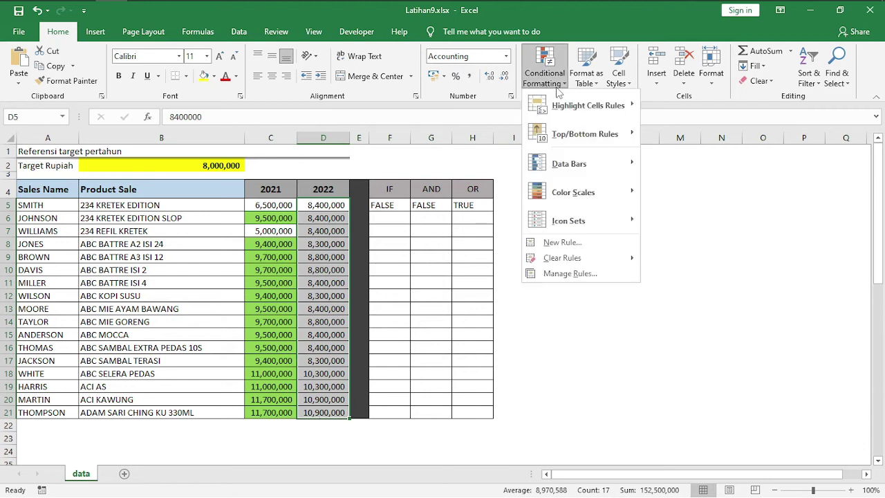
{"action": "left_click", "coordinate": [554, 275]}
{"action": "left_click", "coordinate": [649, 330]}
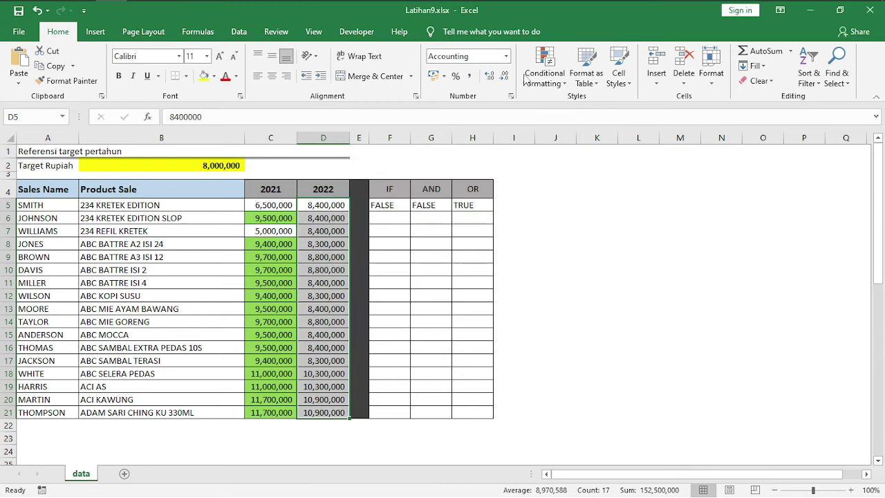
- Apply the rule =AND(C5>=$B$2,D5>=$B$2) with light green fill to D5:D21
{"action": "left_click", "coordinate": [545, 61]}
{"action": "left_click", "coordinate": [525, 243]}
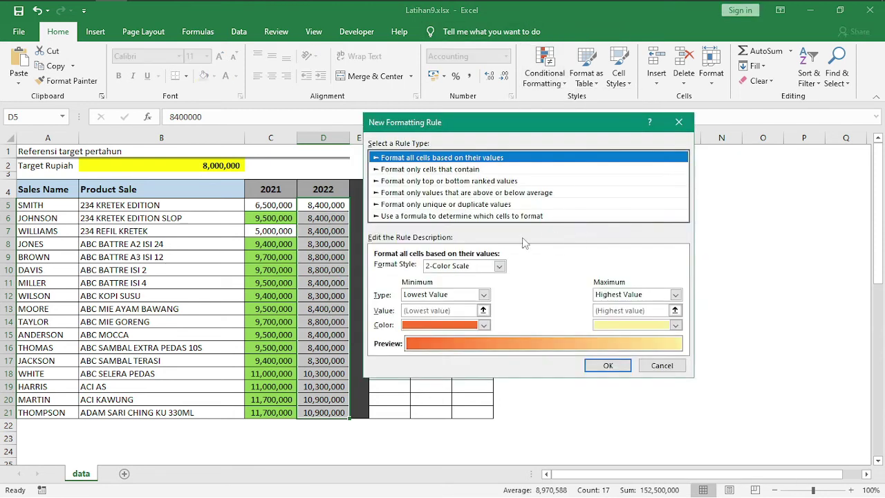
{"action": "left_click", "coordinate": [418, 216]}
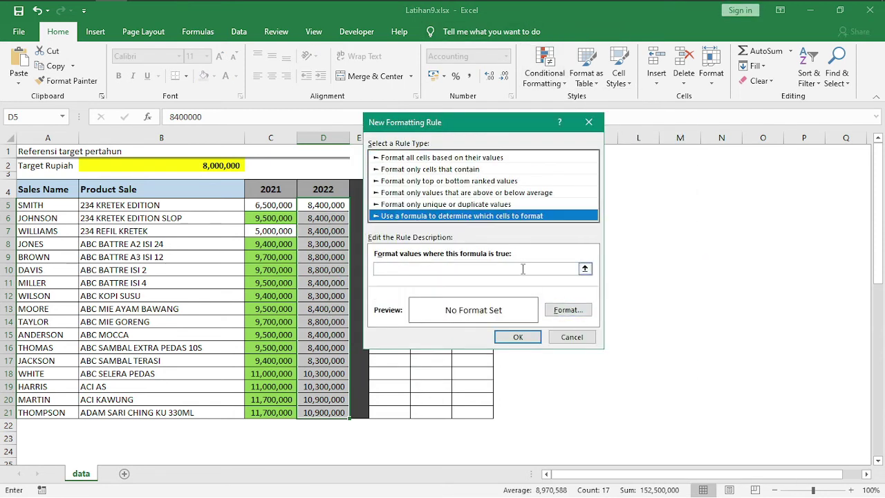
{"action": "left_click", "coordinate": [476, 268]}
{"action": "type", "text": "=AND(C5>=$B$2,D5>=$B$2)"}
{"action": "left_click", "coordinate": [567, 310]}
{"action": "left_click", "coordinate": [425, 215]}
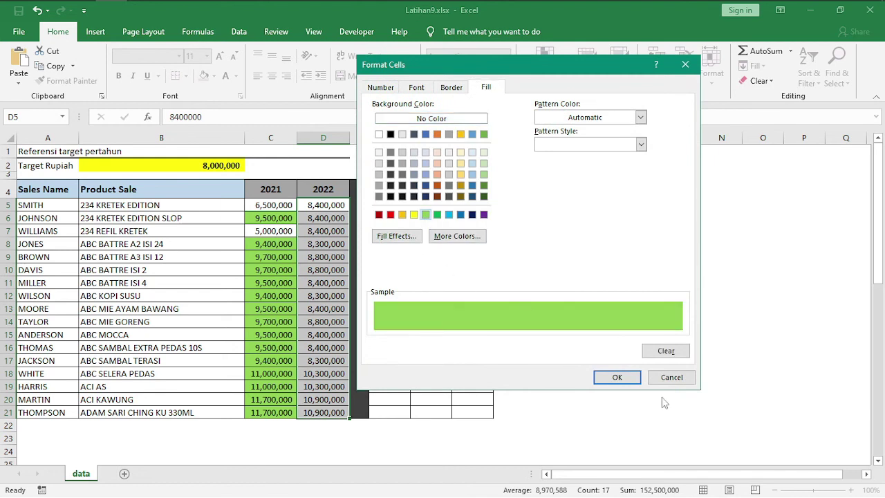
{"action": "left_click", "coordinate": [616, 376]}
{"action": "left_click", "coordinate": [526, 338]}
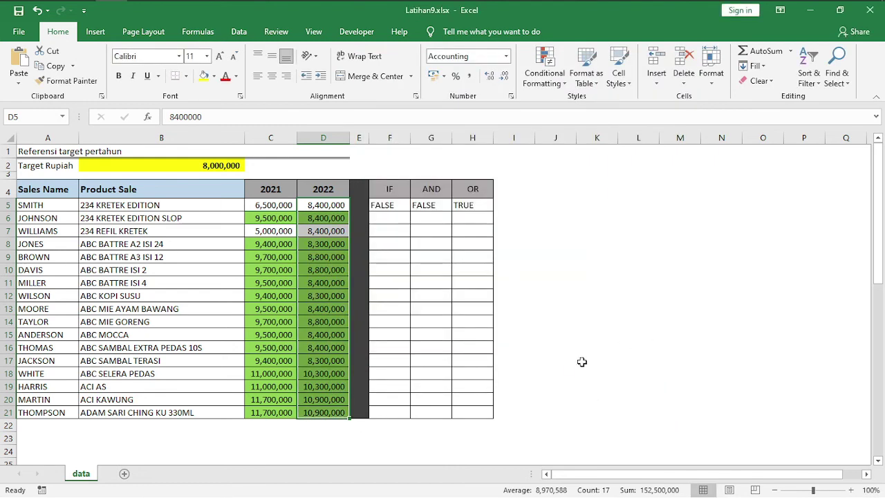
{"action": "left_click", "coordinate": [556, 271]}
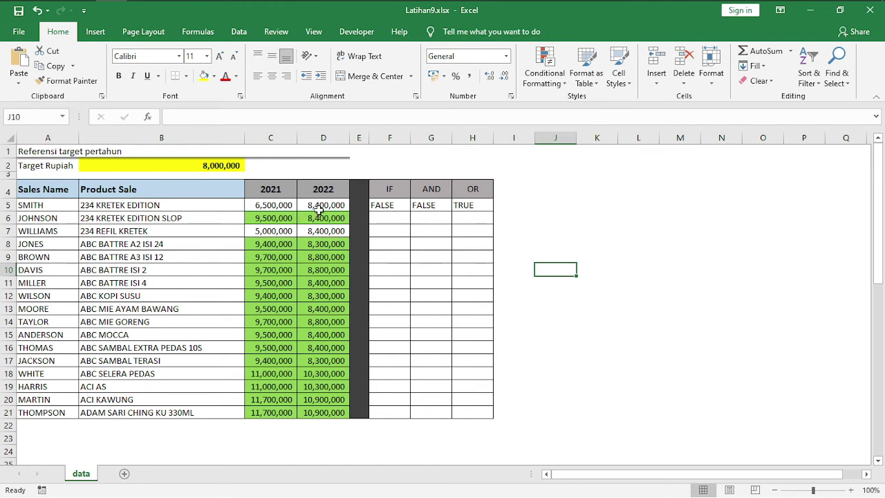
- Copy 6,500,000 from C5 into C6 and recheck D6, clearing row 6's green
{"action": "left_click", "coordinate": [283, 206]}
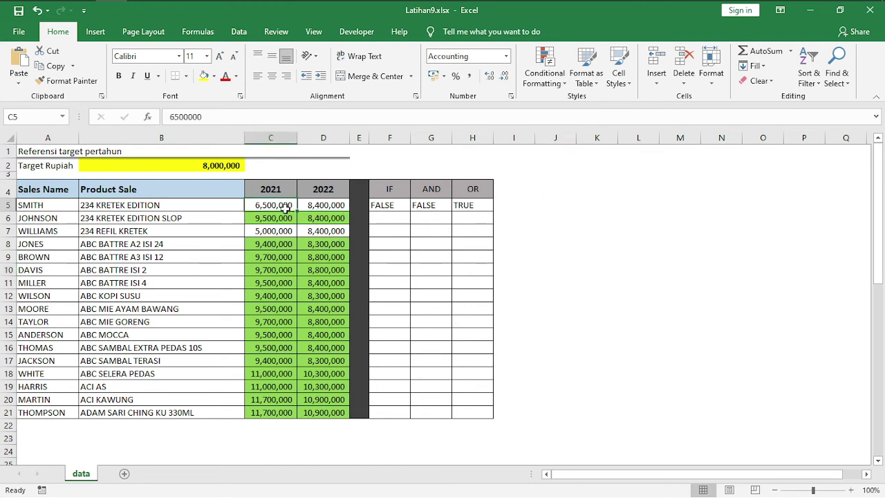
{"action": "key", "text": "ctrl+c"}
{"action": "left_click", "coordinate": [278, 218]}
{"action": "key", "text": "ctrl+v"}
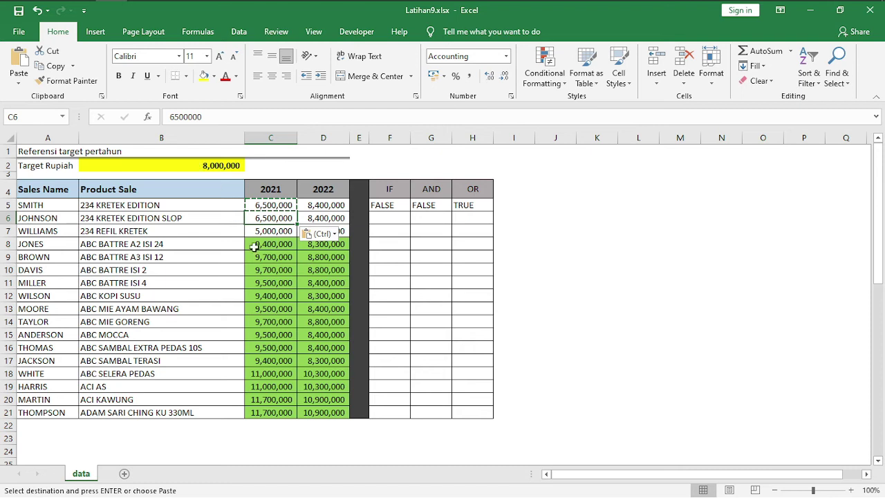
{"action": "left_click", "coordinate": [327, 218]}
{"action": "double_click", "coordinate": [327, 218]}
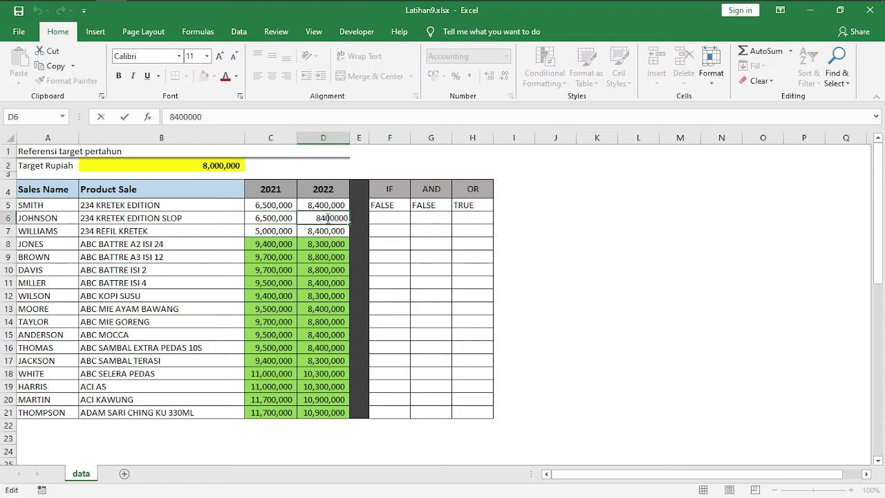
{"action": "left_click", "coordinate": [554, 233]}
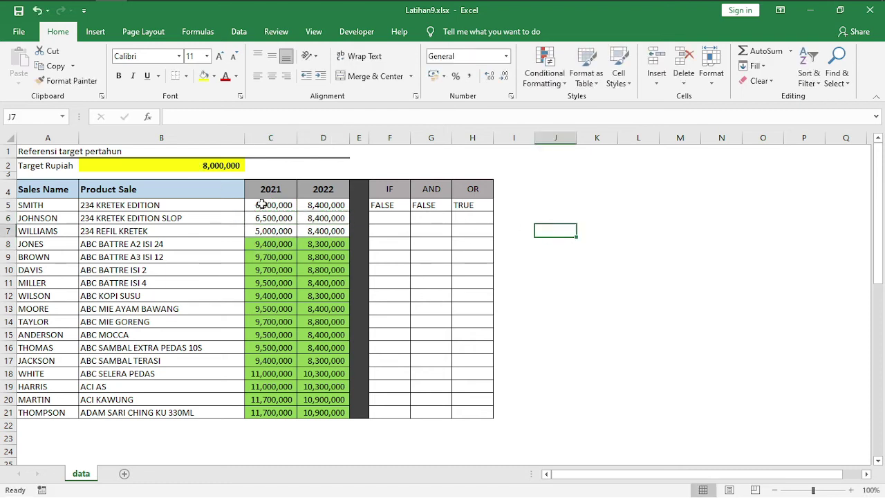
- Re-enter and commit the OR formula in H5
{"action": "left_click", "coordinate": [483, 205]}
{"action": "triple_click", "coordinate": [283, 116]}
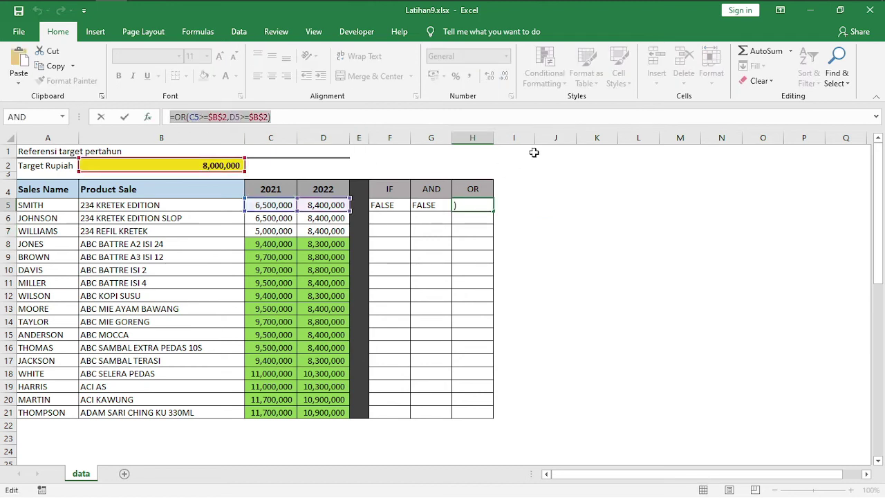
{"action": "key", "text": "Return"}
- Clear all conditional formatting rules from the entire sheet, then select C5:C21
{"action": "left_click", "coordinate": [546, 81]}
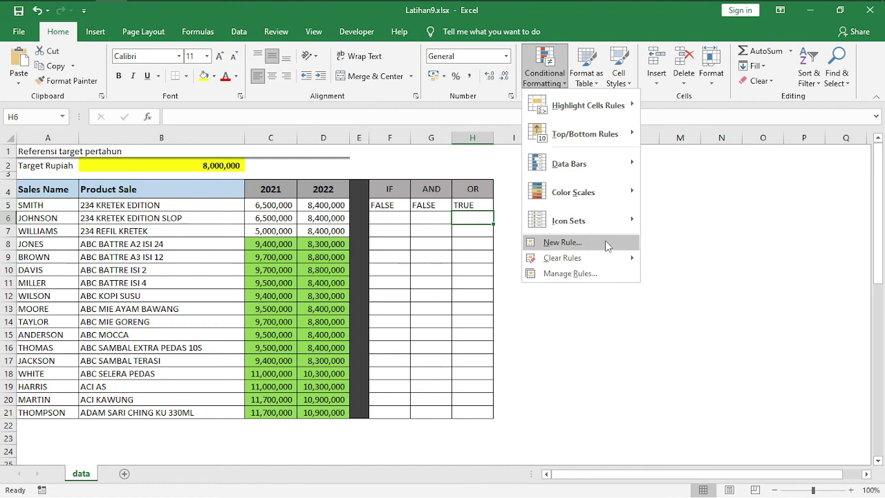
{"action": "mouse_move", "coordinate": [562, 257]}
{"action": "left_click", "coordinate": [724, 275]}
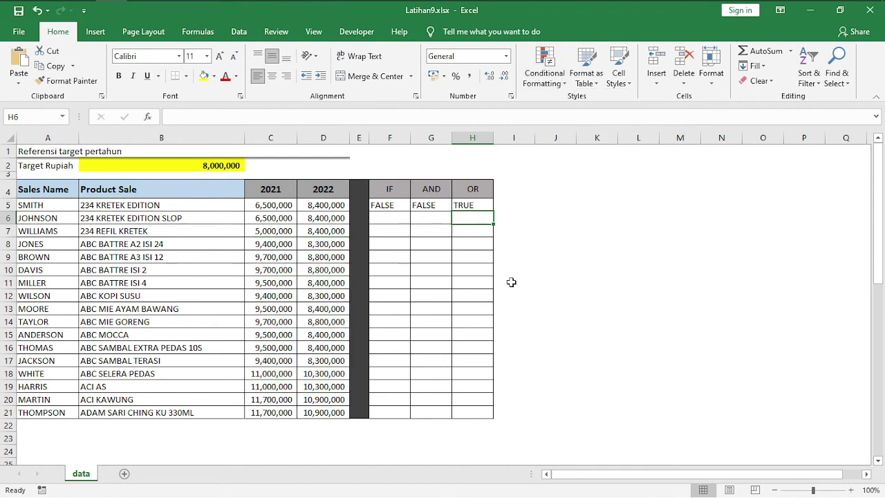
{"action": "left_click", "coordinate": [544, 82]}
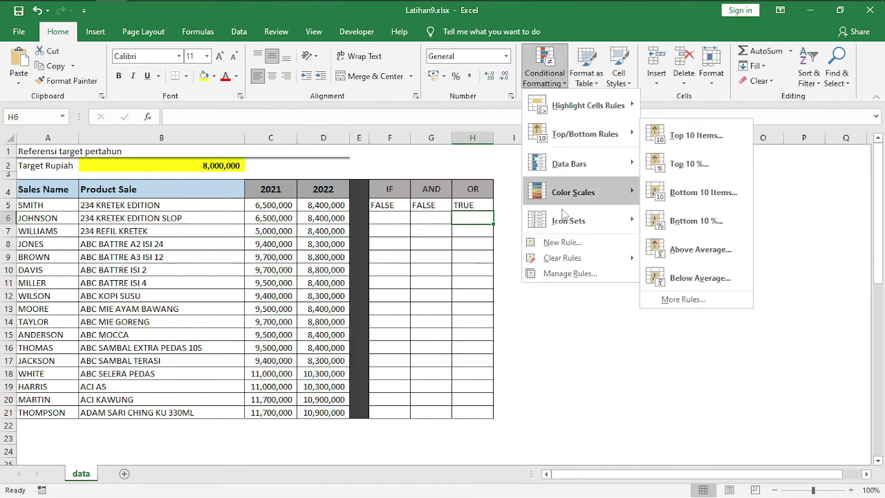
{"action": "left_click", "coordinate": [608, 348]}
{"action": "left_click_drag", "start_coordinate": [256, 204], "coordinate": [270, 412]}
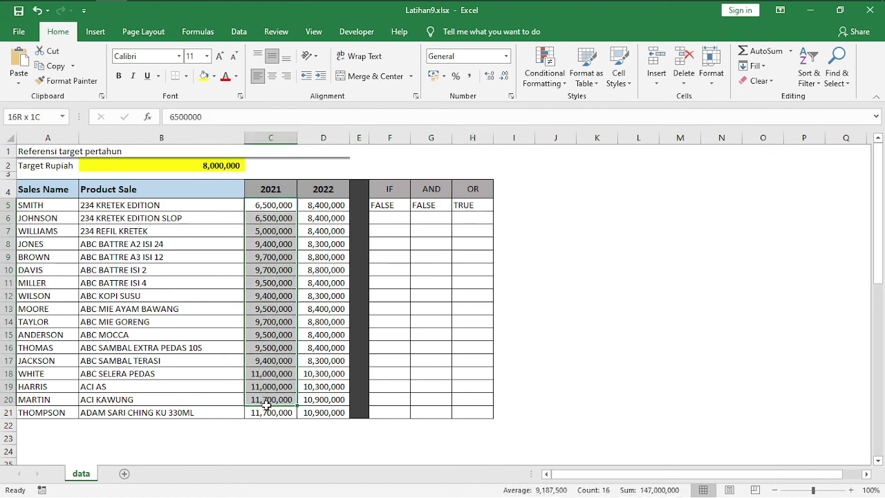
- Add a formula rule =OR(C5>=$B$2,D5>=$B$2) with light green fill to C5:C21
{"action": "left_click", "coordinate": [544, 76]}
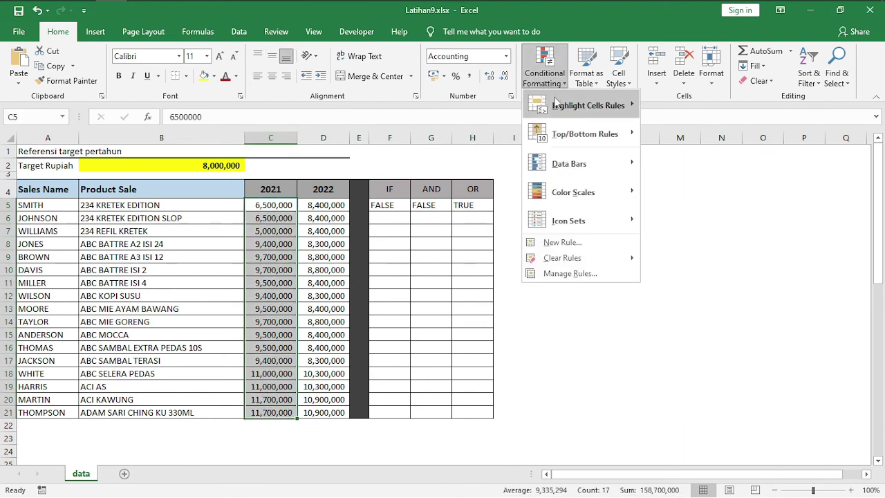
{"action": "left_click", "coordinate": [563, 242]}
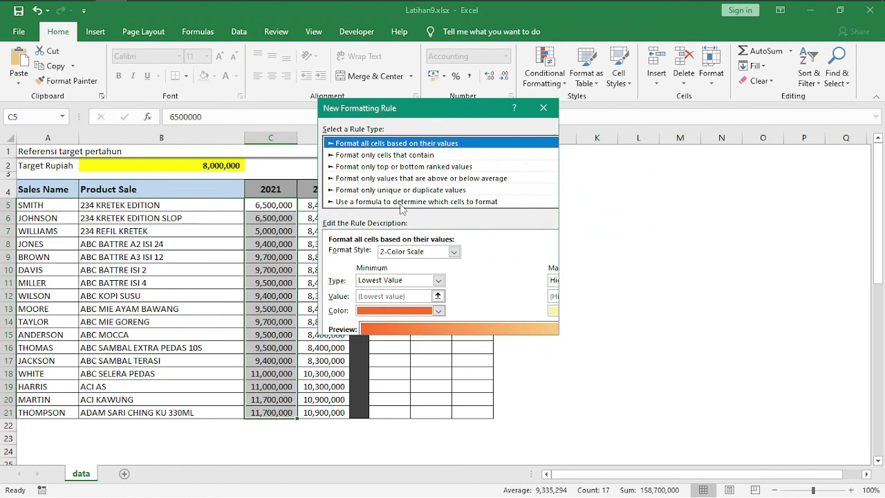
{"action": "left_click", "coordinate": [415, 201]}
{"action": "left_click", "coordinate": [405, 254]}
{"action": "key", "text": "ctrl+v"}
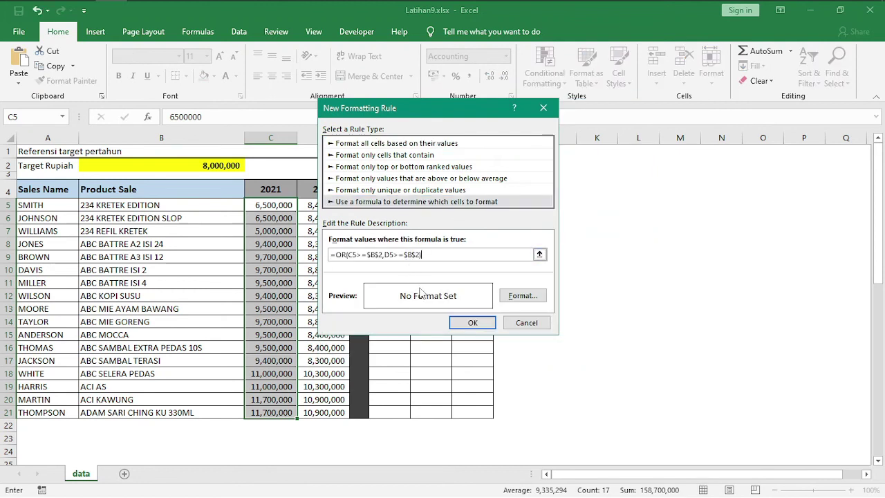
{"action": "left_click", "coordinate": [527, 302]}
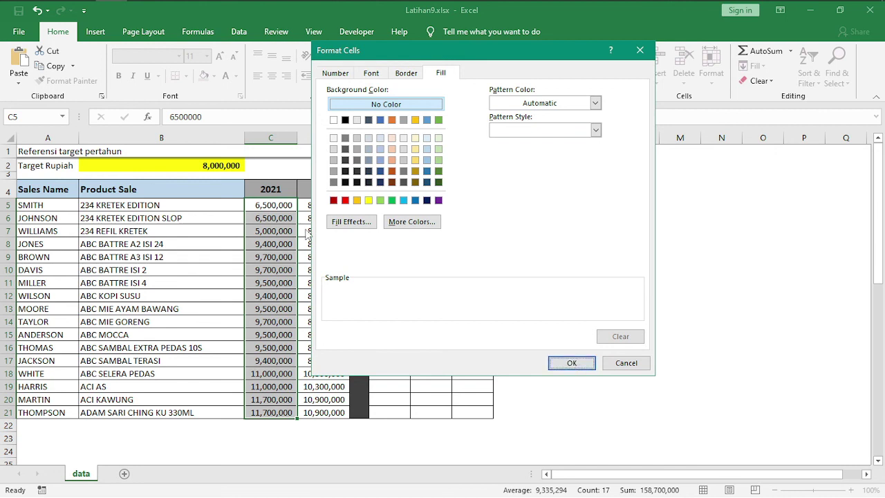
{"action": "left_click", "coordinate": [380, 201]}
{"action": "left_click", "coordinate": [570, 363]}
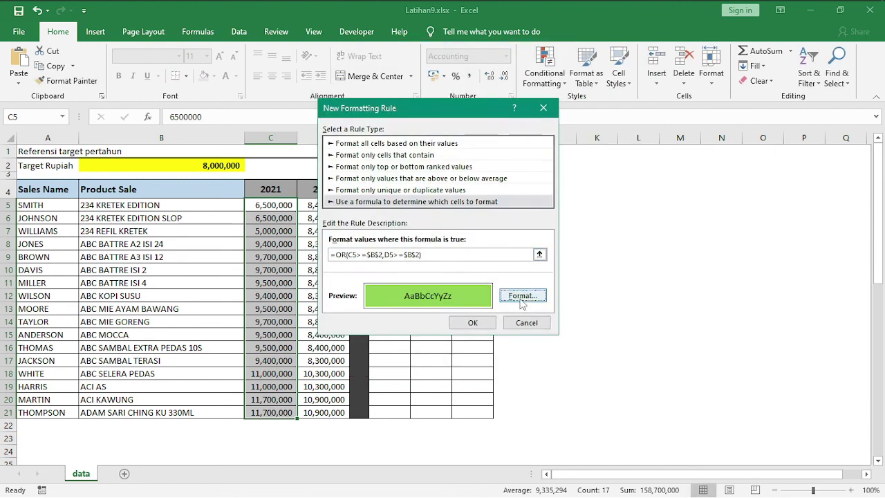
{"action": "left_click", "coordinate": [468, 324]}
- Apply the same light green =OR(C5>=$B$2,D5>=$B$2) formula rule to D5:D21
{"action": "mouse_move", "coordinate": [338, 205]}
{"action": "left_mouse_down"}
{"action": "mouse_move", "coordinate": [348, 421]}
{"action": "mouse_move", "coordinate": [344, 413]}
{"action": "left_mouse_up"}
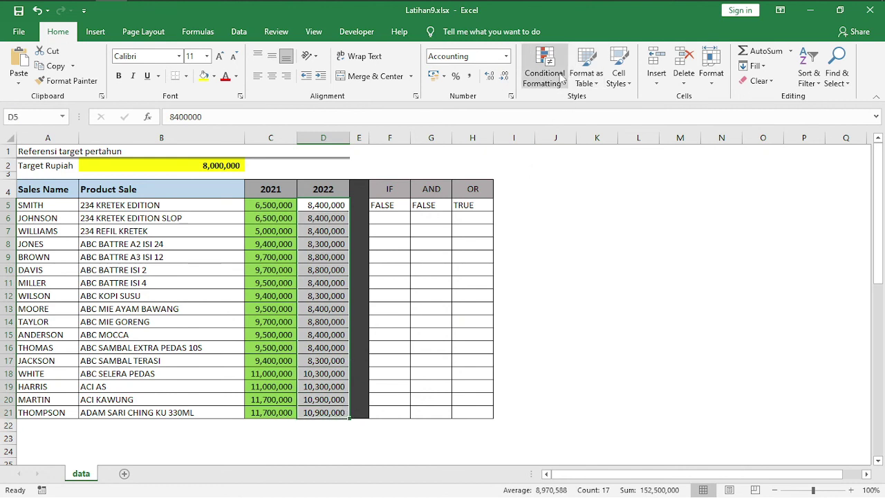
{"action": "left_click", "coordinate": [553, 78]}
{"action": "left_click", "coordinate": [553, 242]}
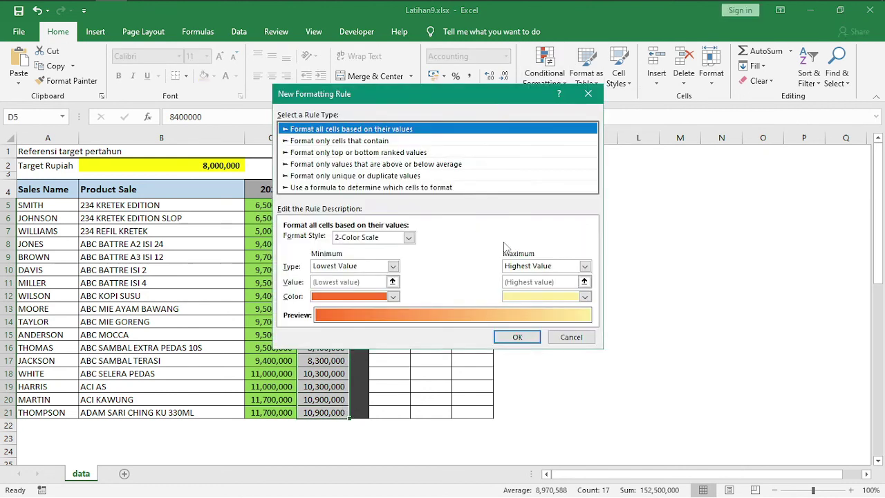
{"action": "left_click", "coordinate": [330, 189]}
{"action": "type", "text": "=OR(C5>=$B$2,D5>=$B$2)"}
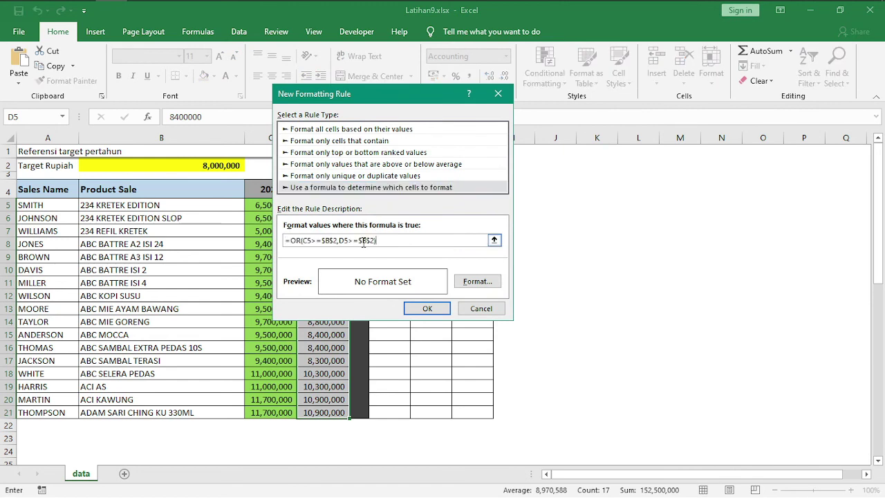
{"action": "left_click", "coordinate": [478, 281]}
{"action": "left_click", "coordinate": [335, 185]}
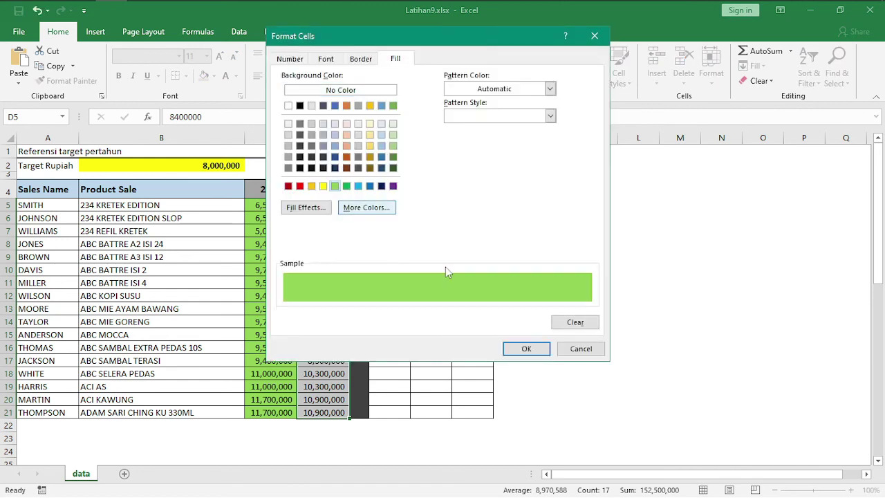
{"action": "left_click", "coordinate": [547, 349]}
{"action": "left_click", "coordinate": [428, 309]}
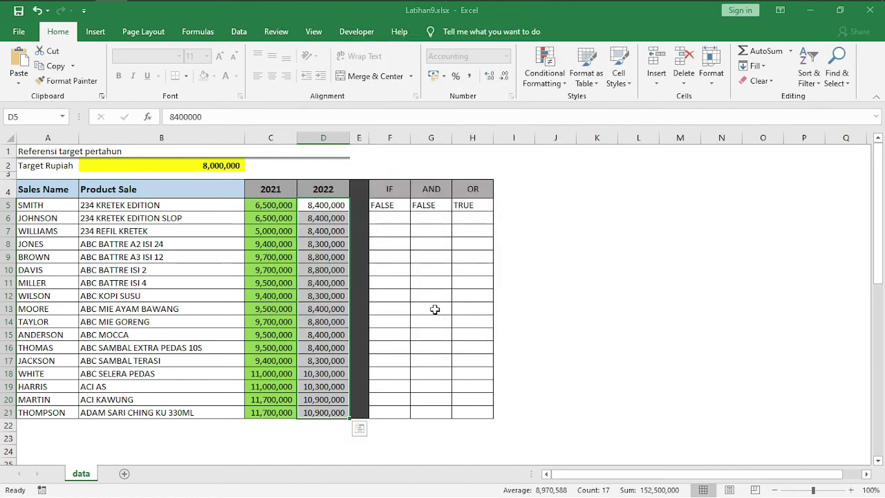
{"action": "left_click", "coordinate": [555, 283]}
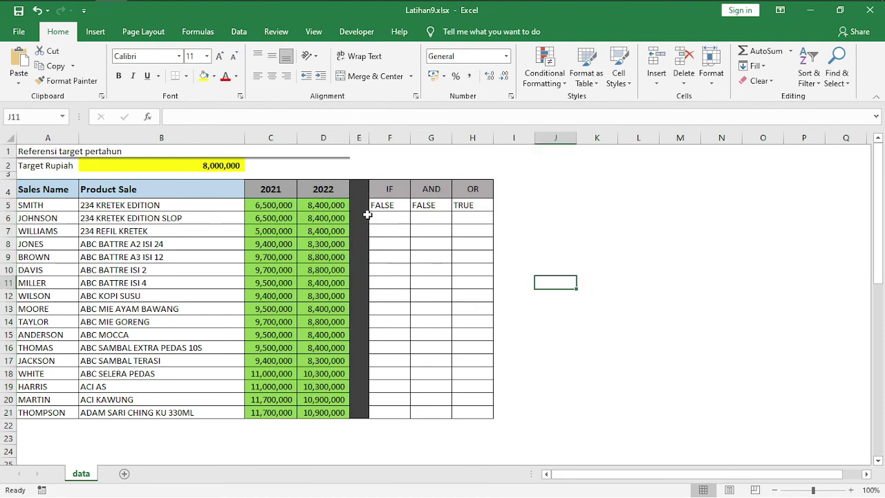
- Copy 6,500,000 from C5 into D5, then re-confirm the value in C6
{"action": "left_click", "coordinate": [295, 206]}
{"action": "key", "text": "ctrl+c"}
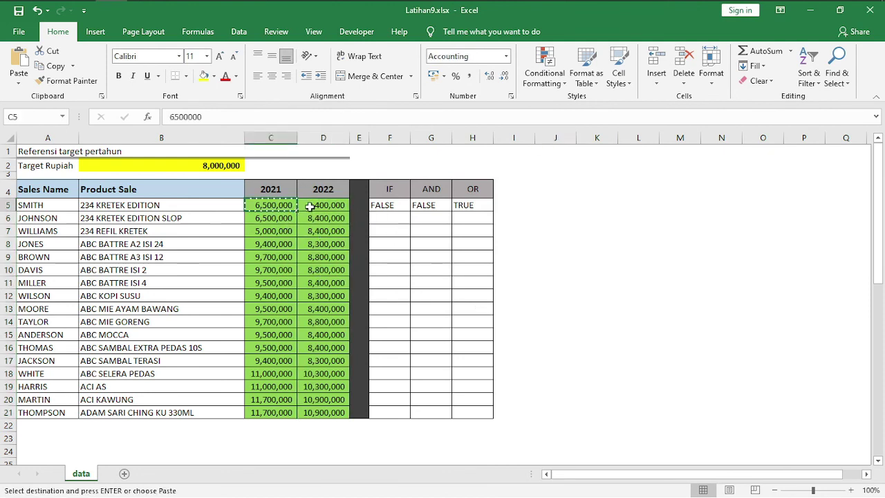
{"action": "left_click", "coordinate": [311, 207]}
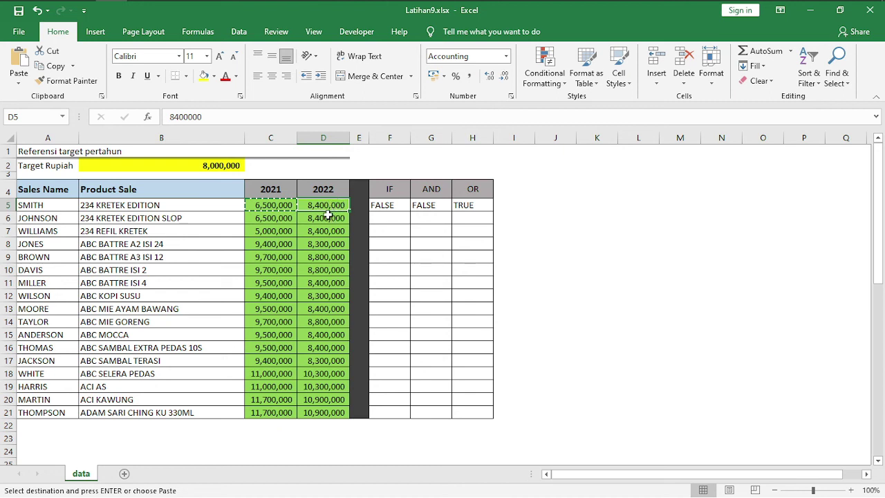
{"action": "key", "text": "ctrl+v"}
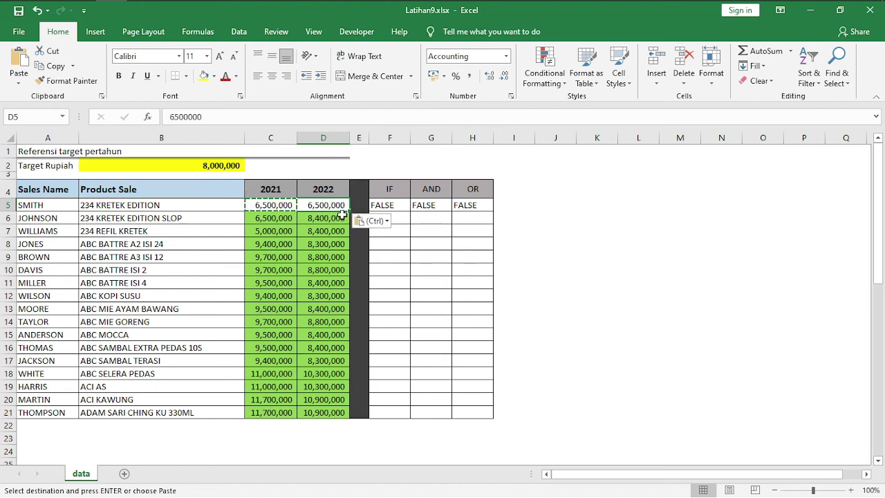
{"action": "double_click", "coordinate": [285, 219]}
{"action": "left_click", "coordinate": [639, 243]}
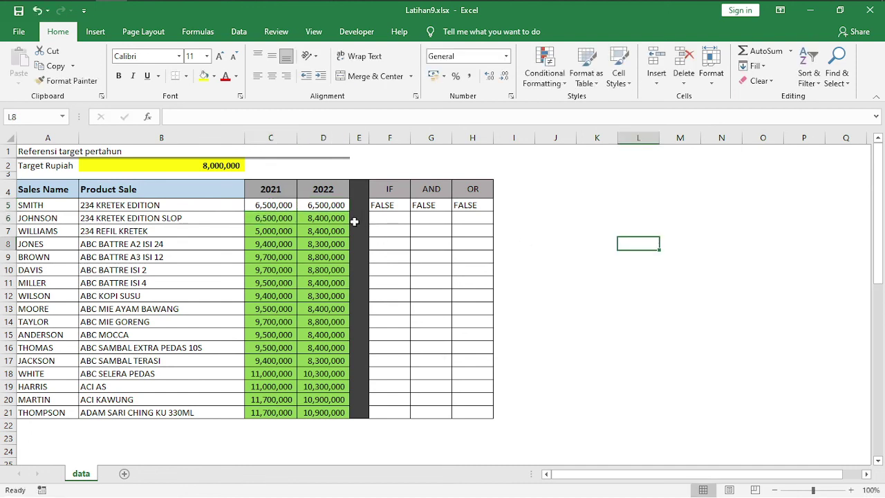